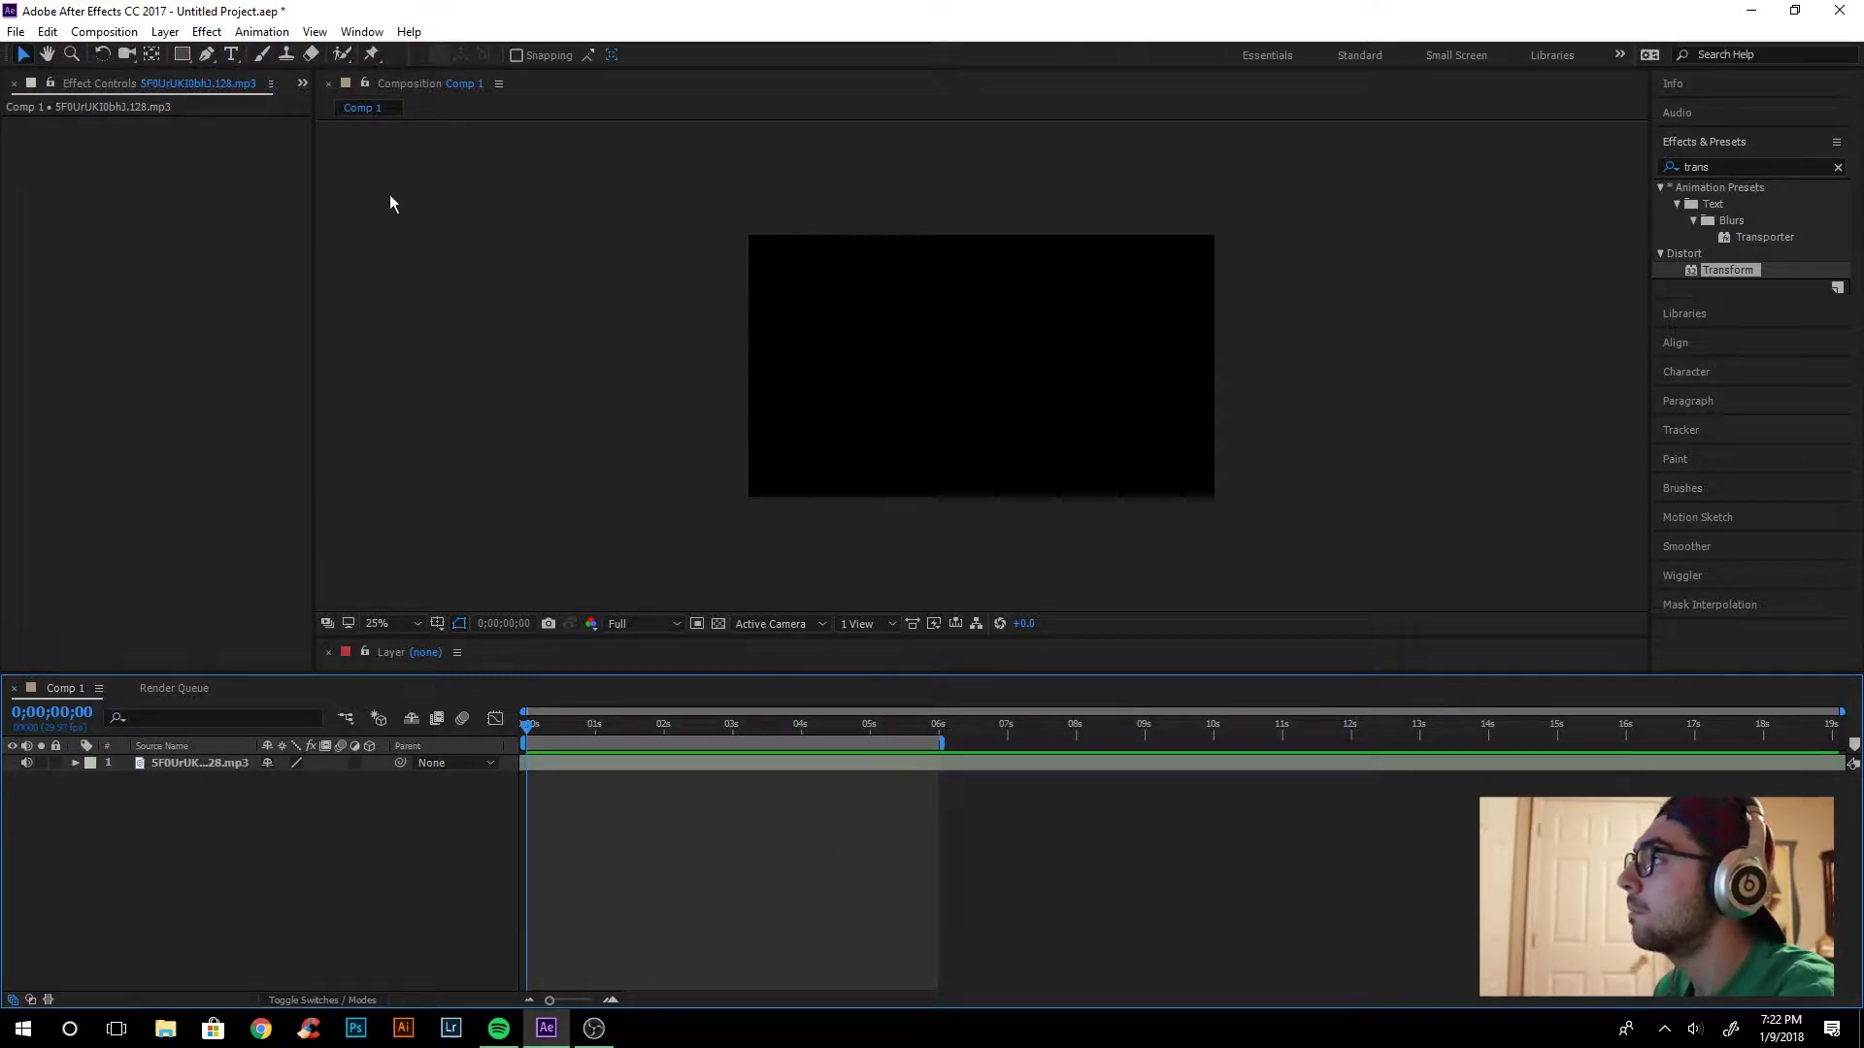
Create a dark gray solid layer of 1920 x 1080 px in Comp 1
click(165, 31)
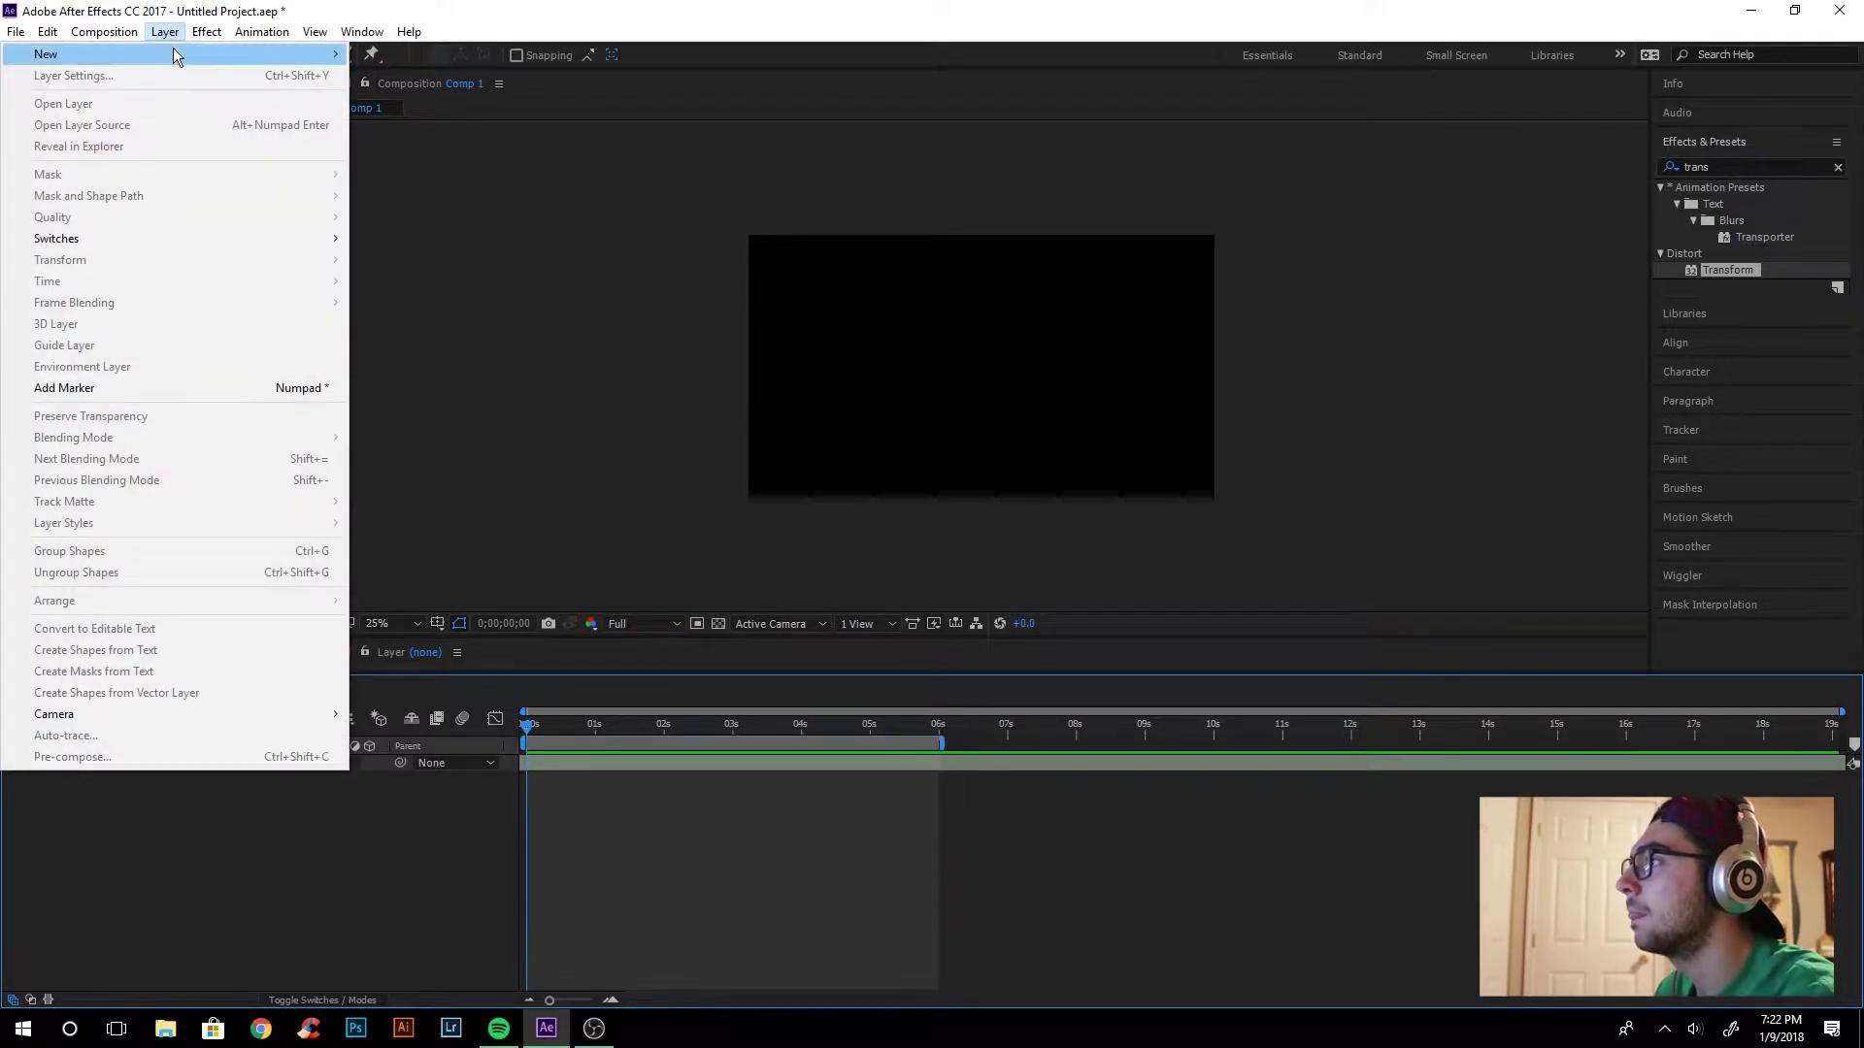
mouse_move(177, 56)
click(412, 77)
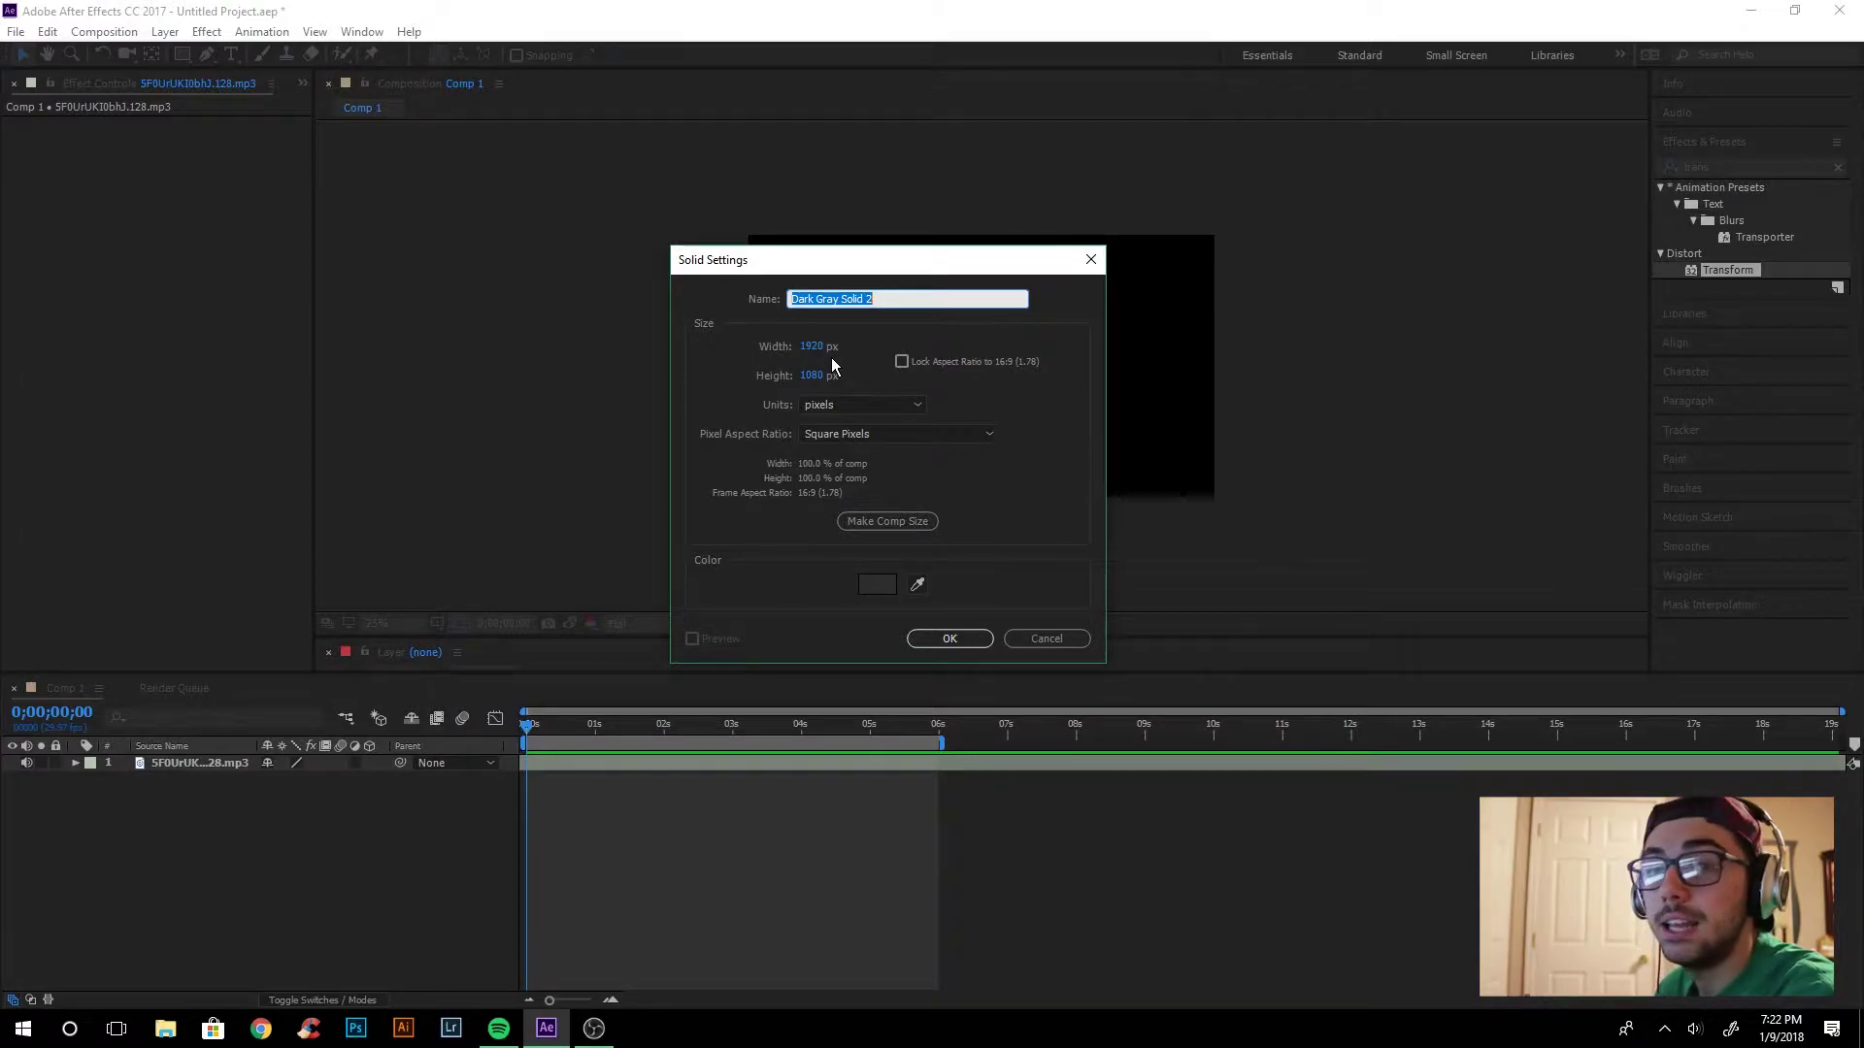
click(950, 639)
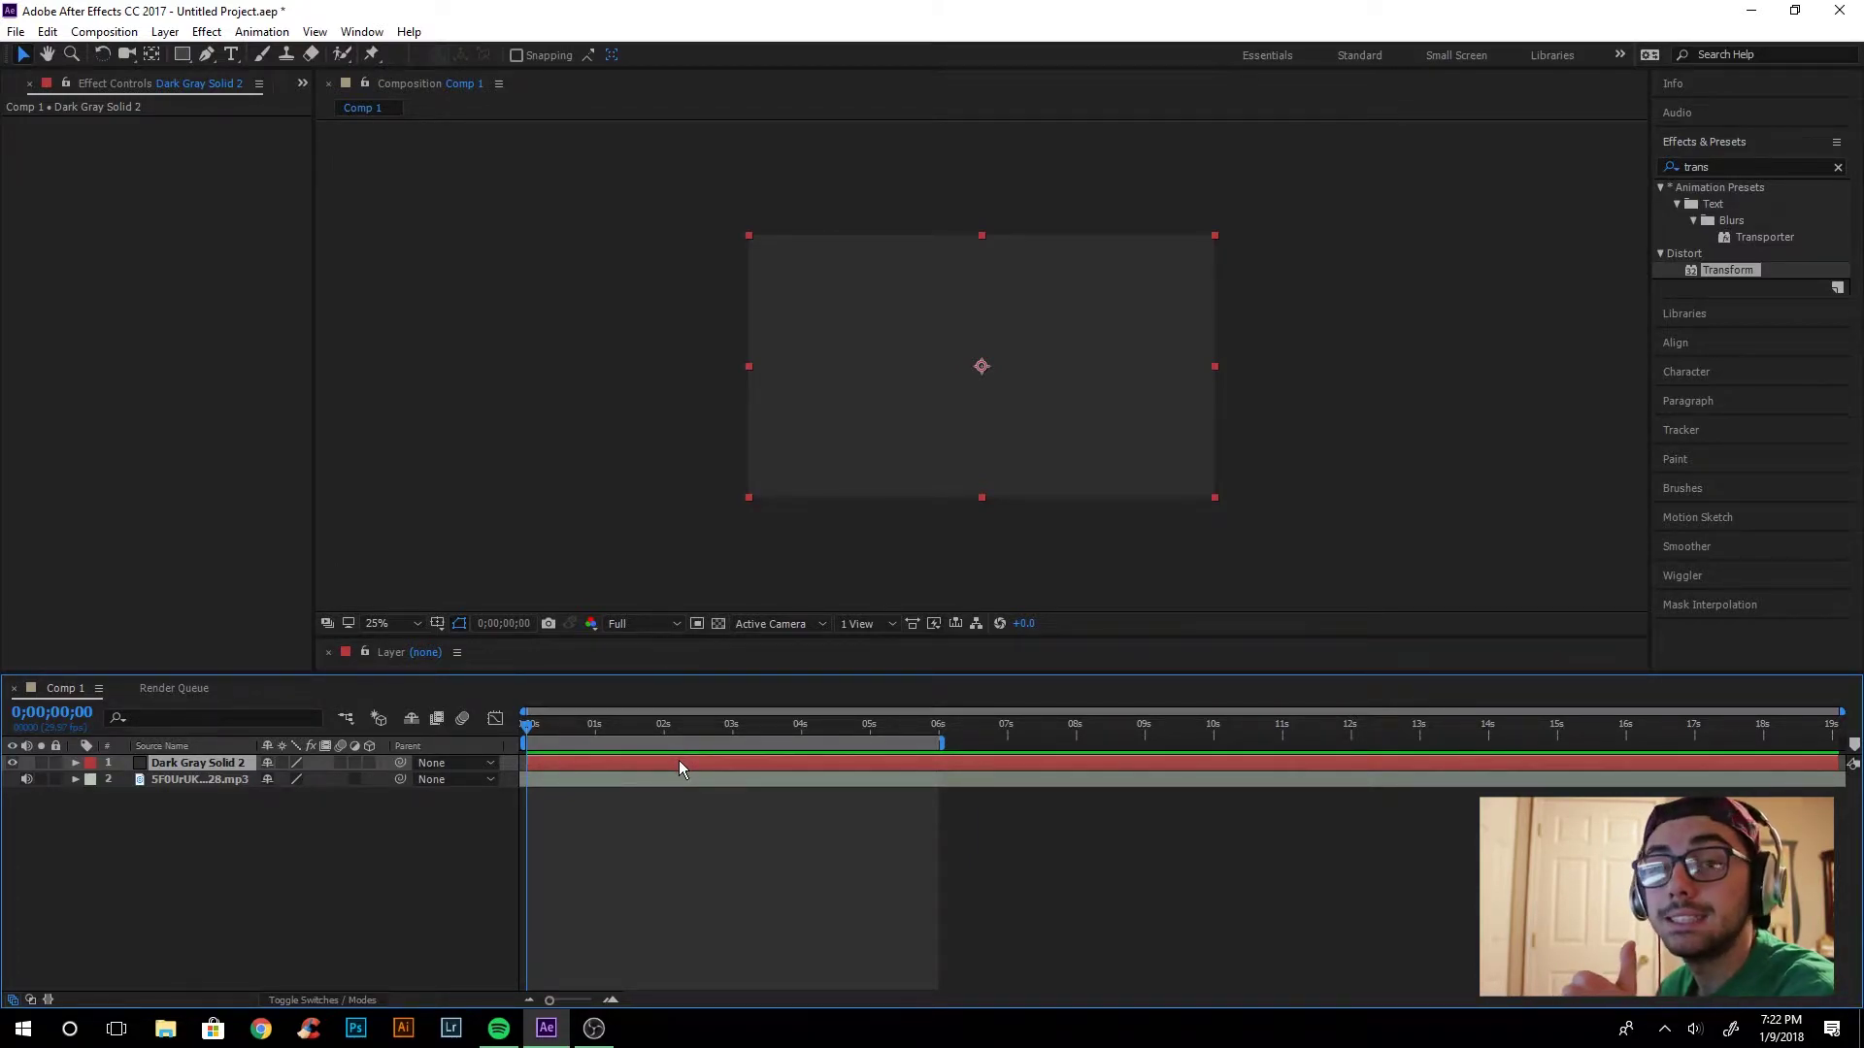
Apply the Audio Spectrum effect to the dark gray solid and set its audio layer to the mp3 track
click(197, 33)
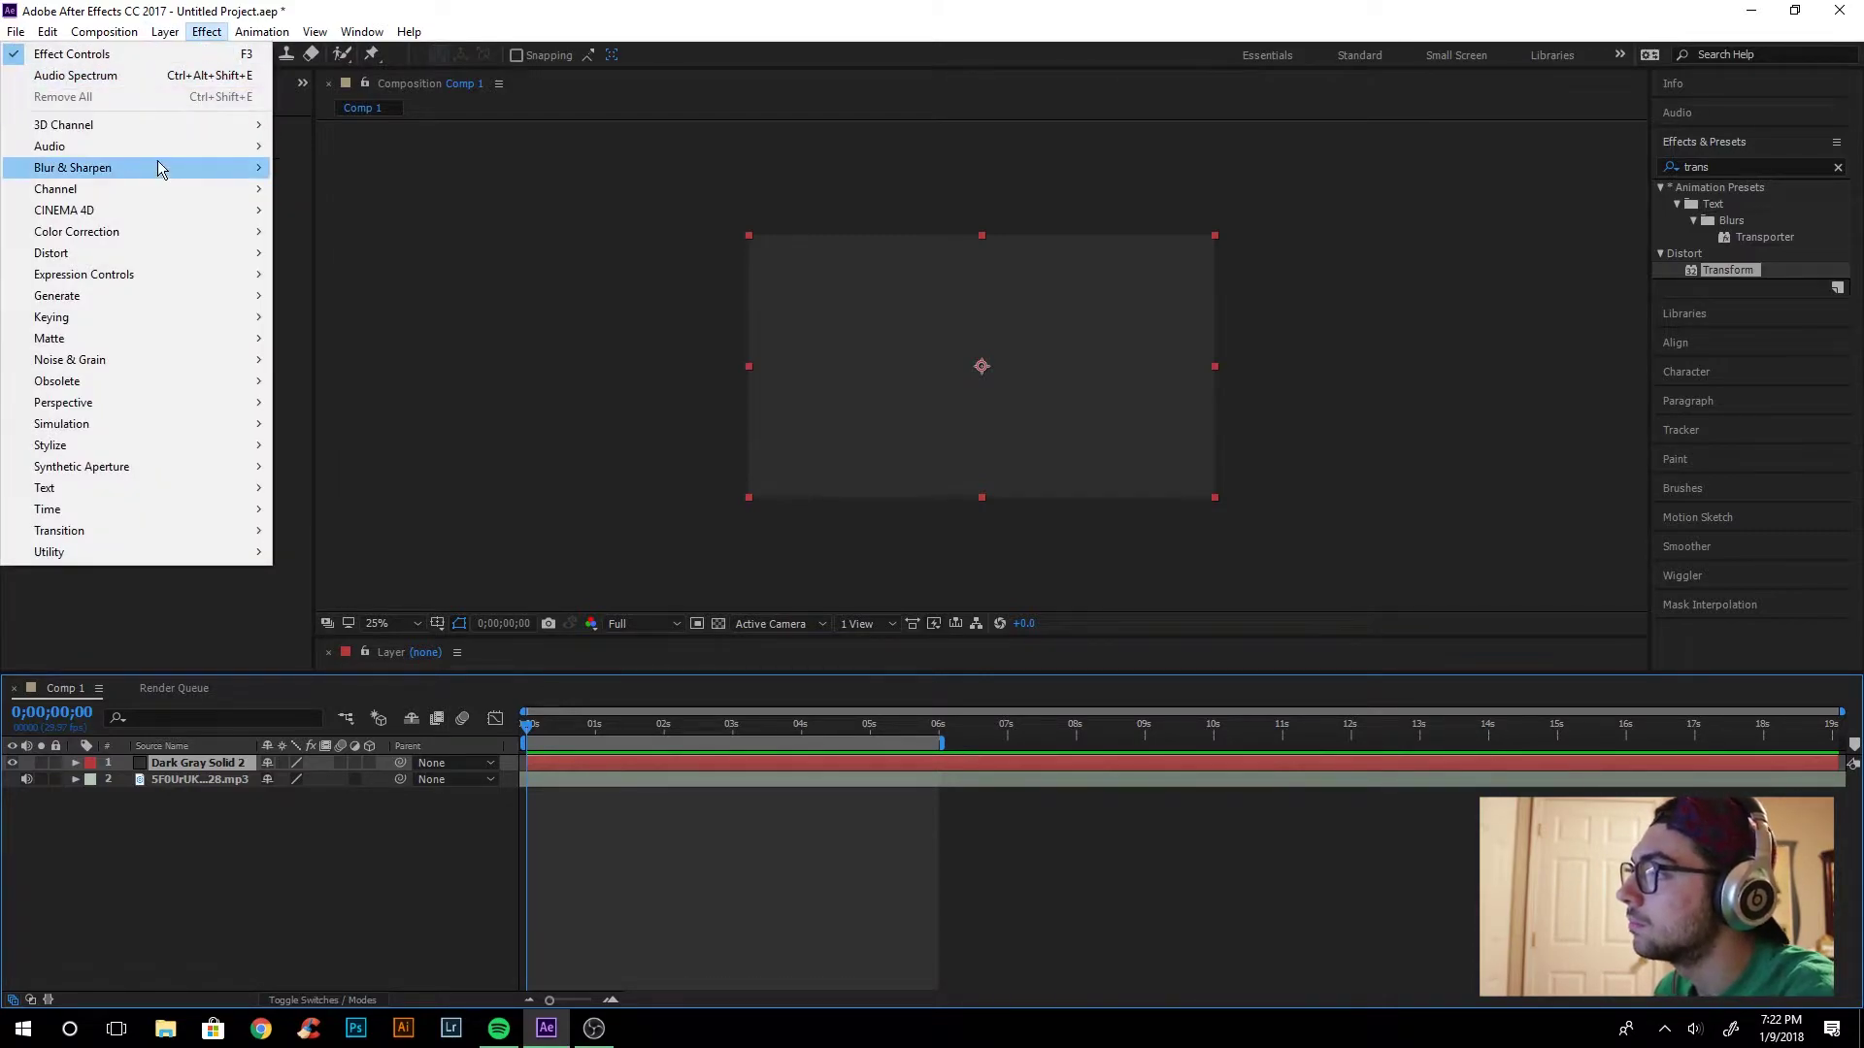
mouse_move(158, 295)
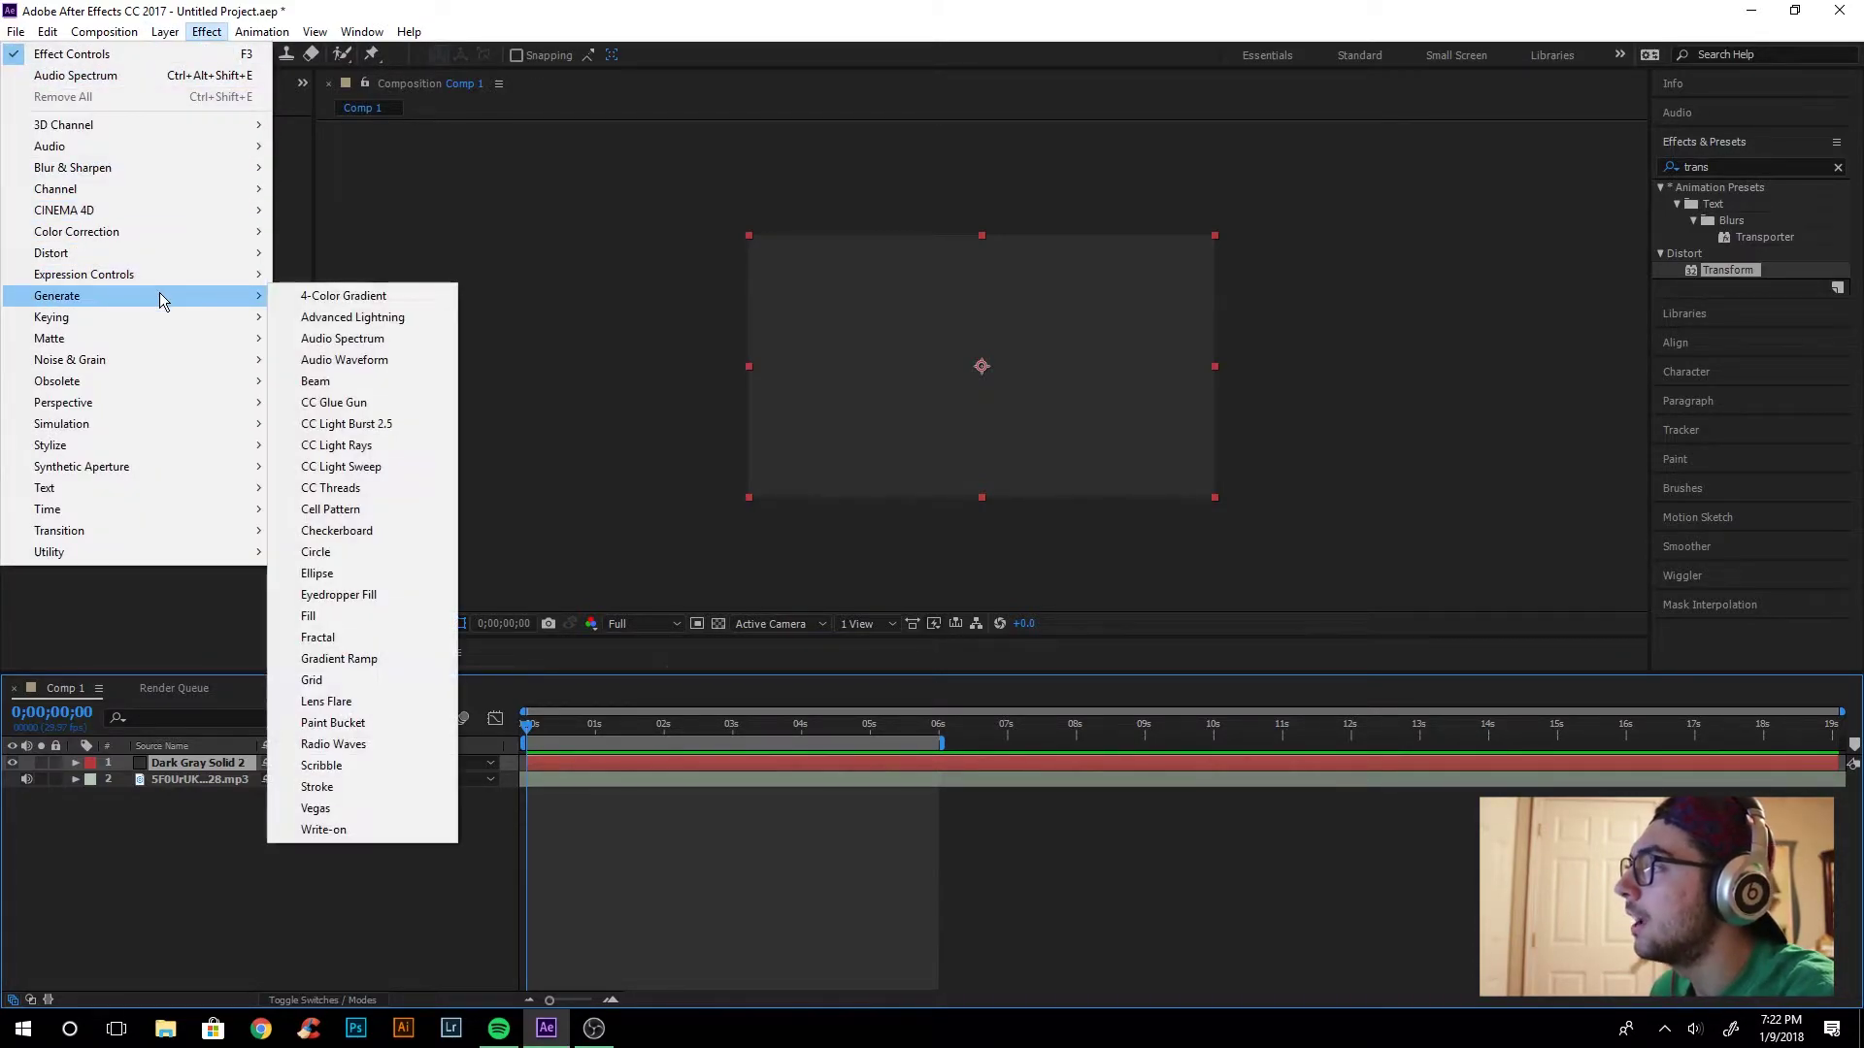
click(431, 349)
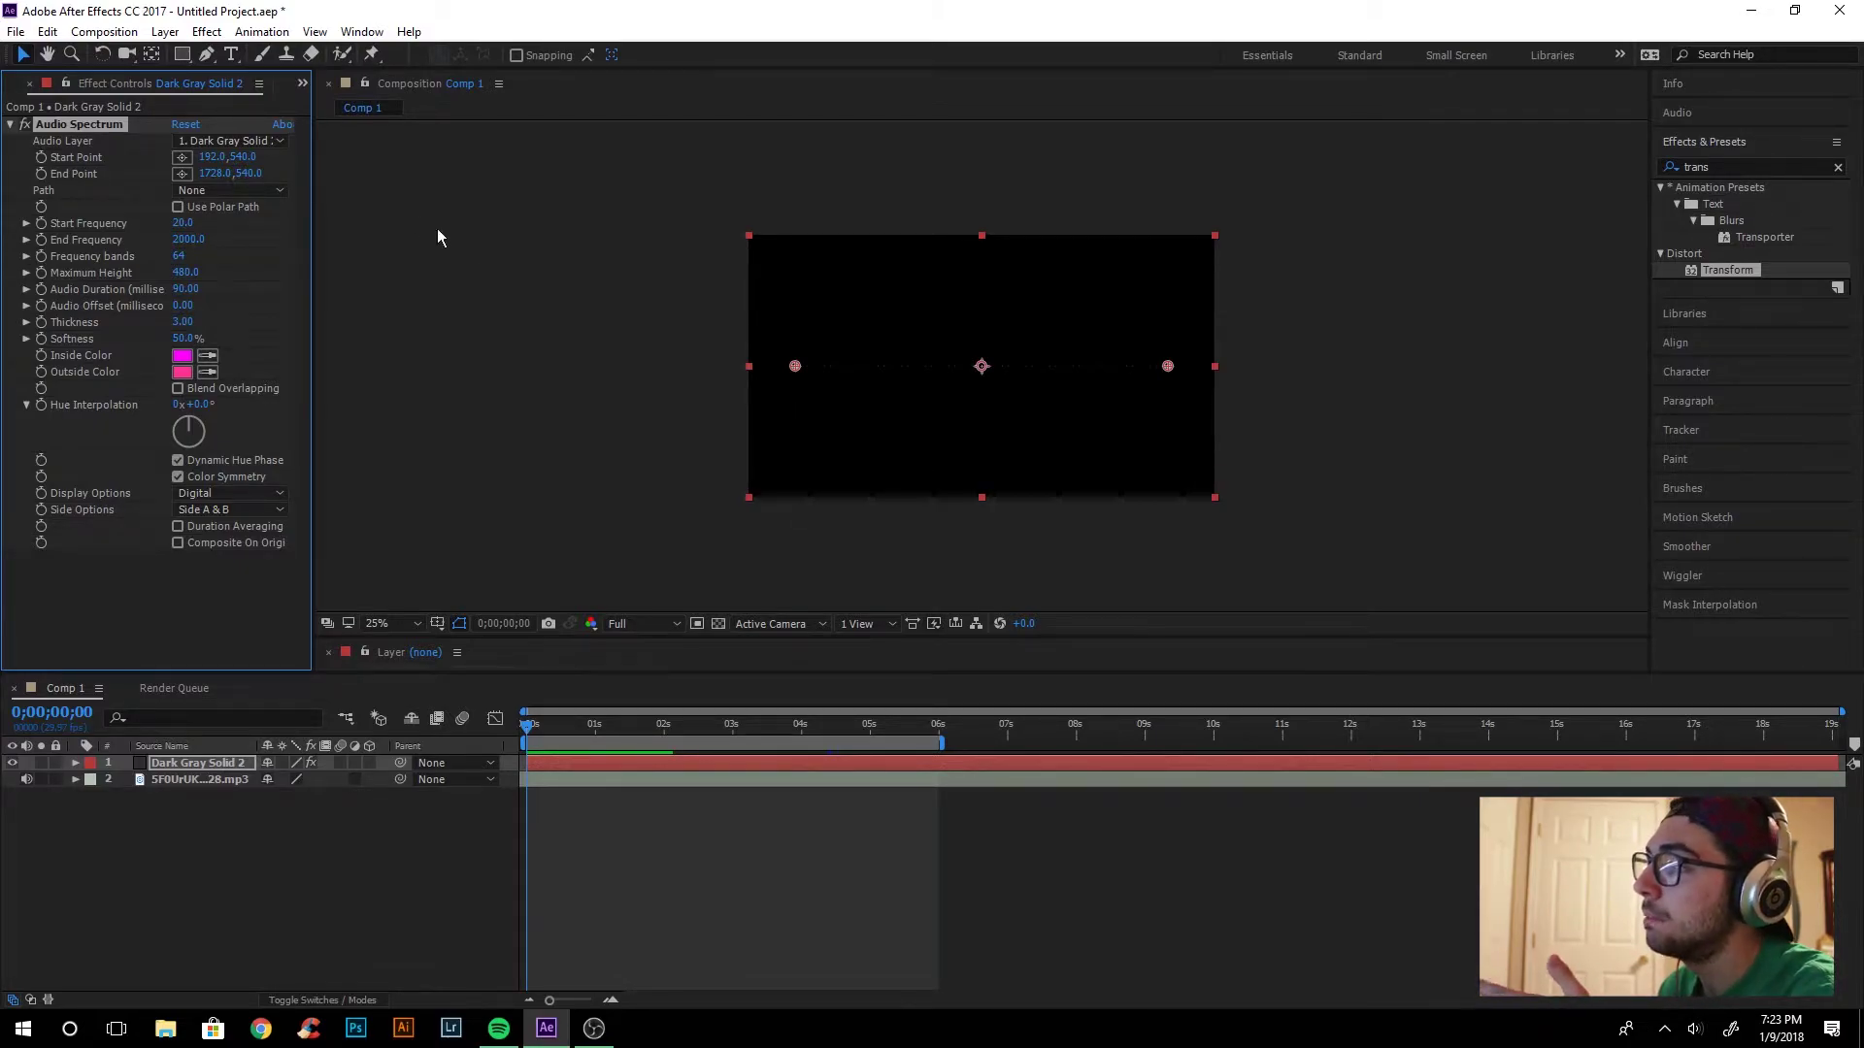
click(225, 140)
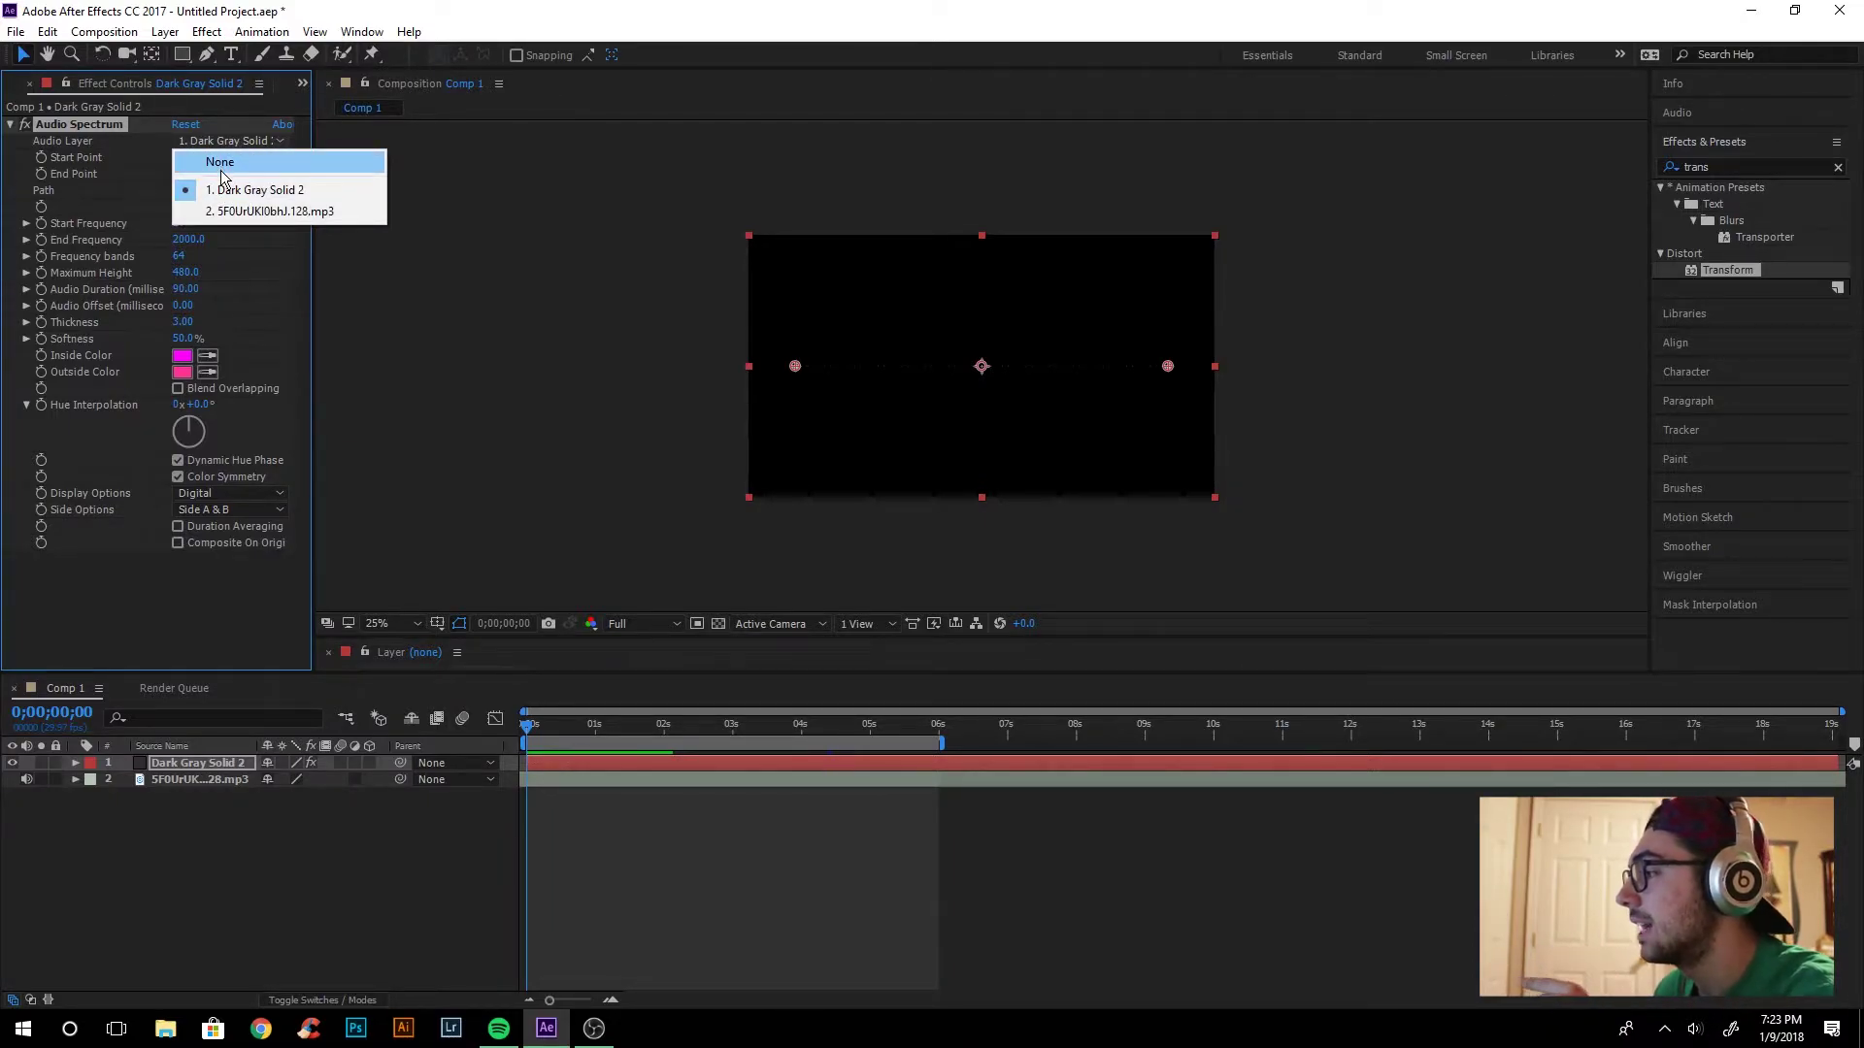
click(260, 212)
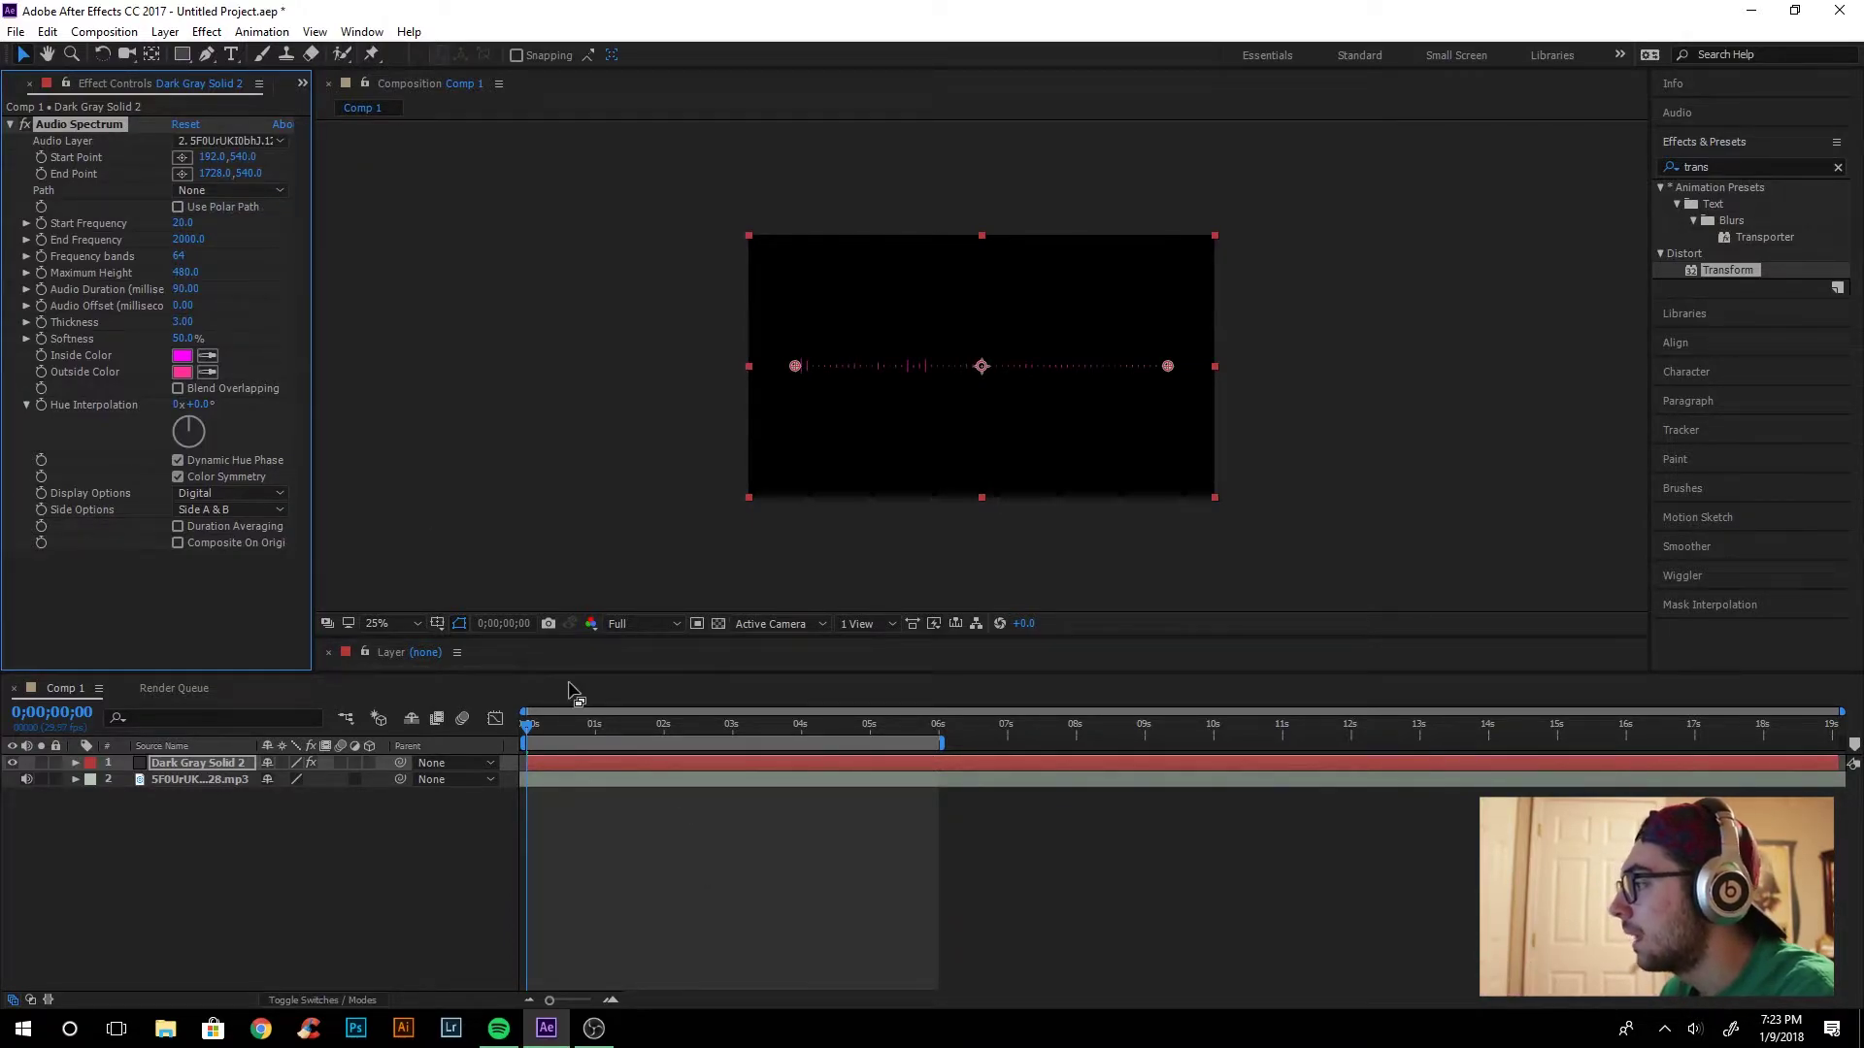
Set the composition's preview resolution to Quarter and play back the audio spectrum
click(619, 626)
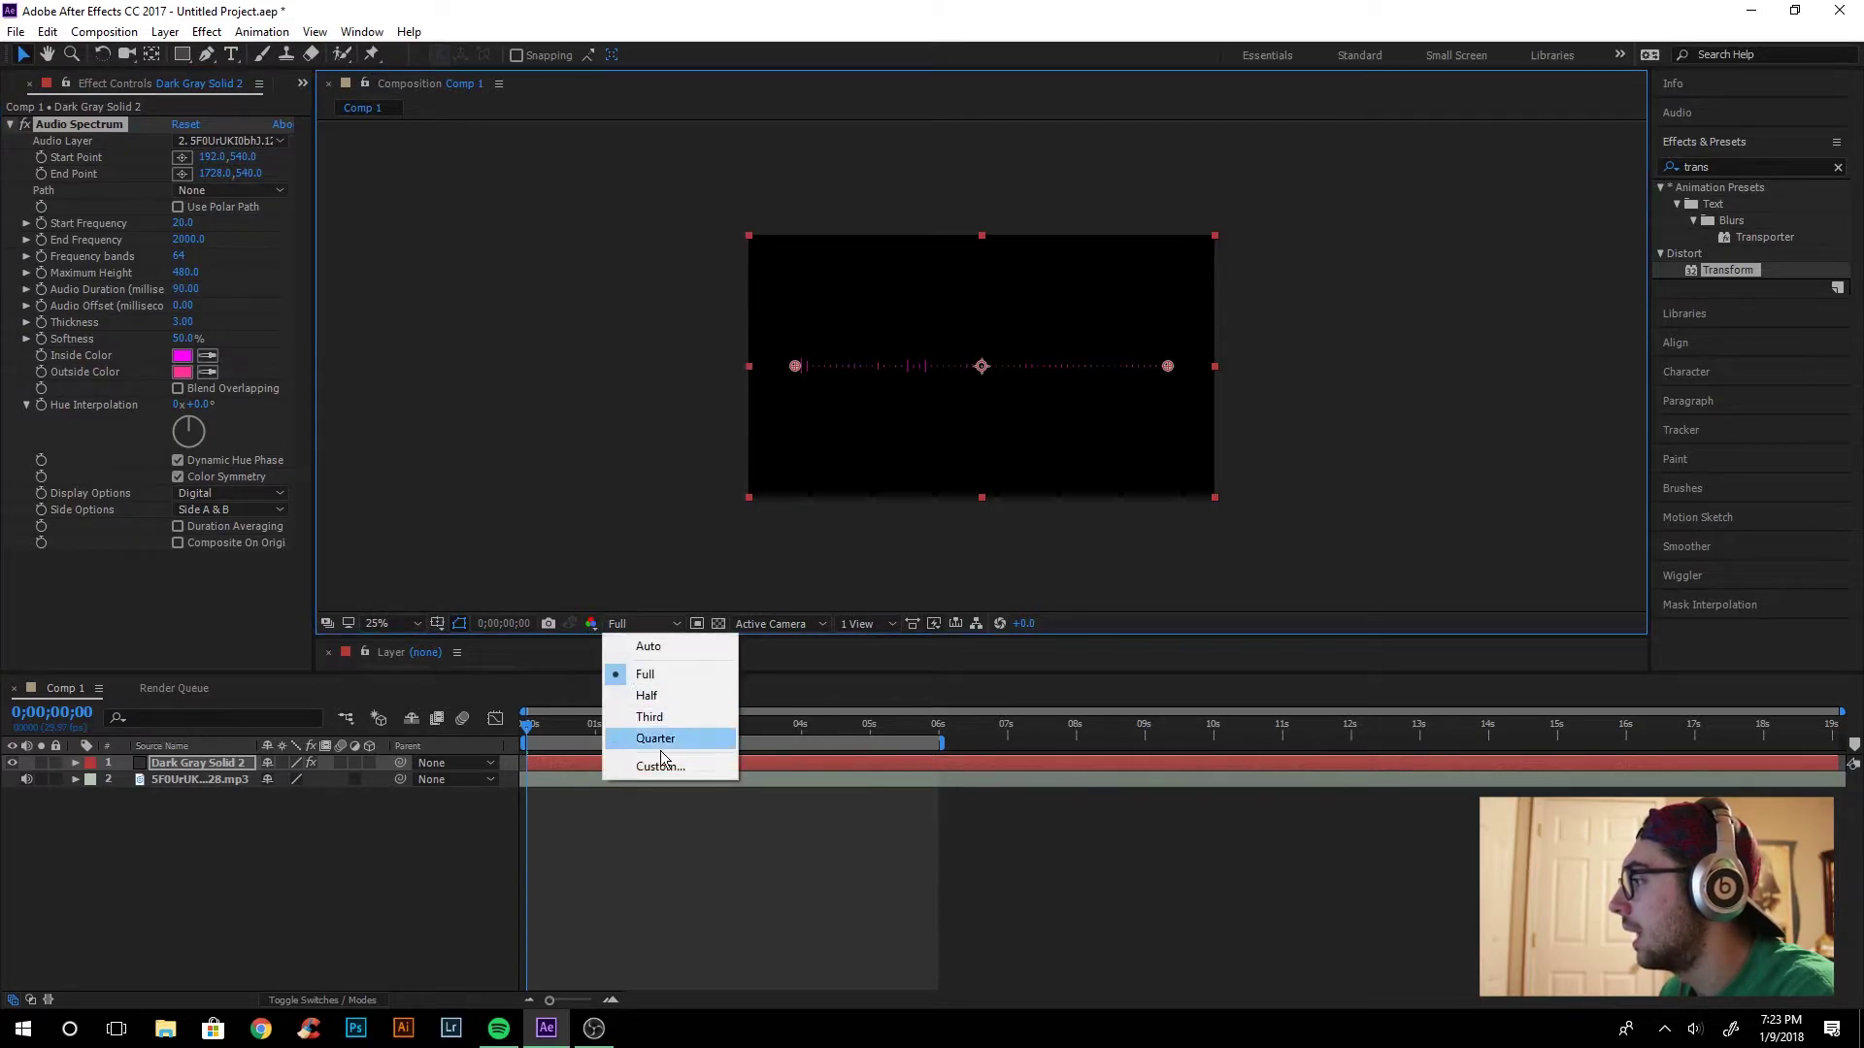
click(645, 736)
key(space)
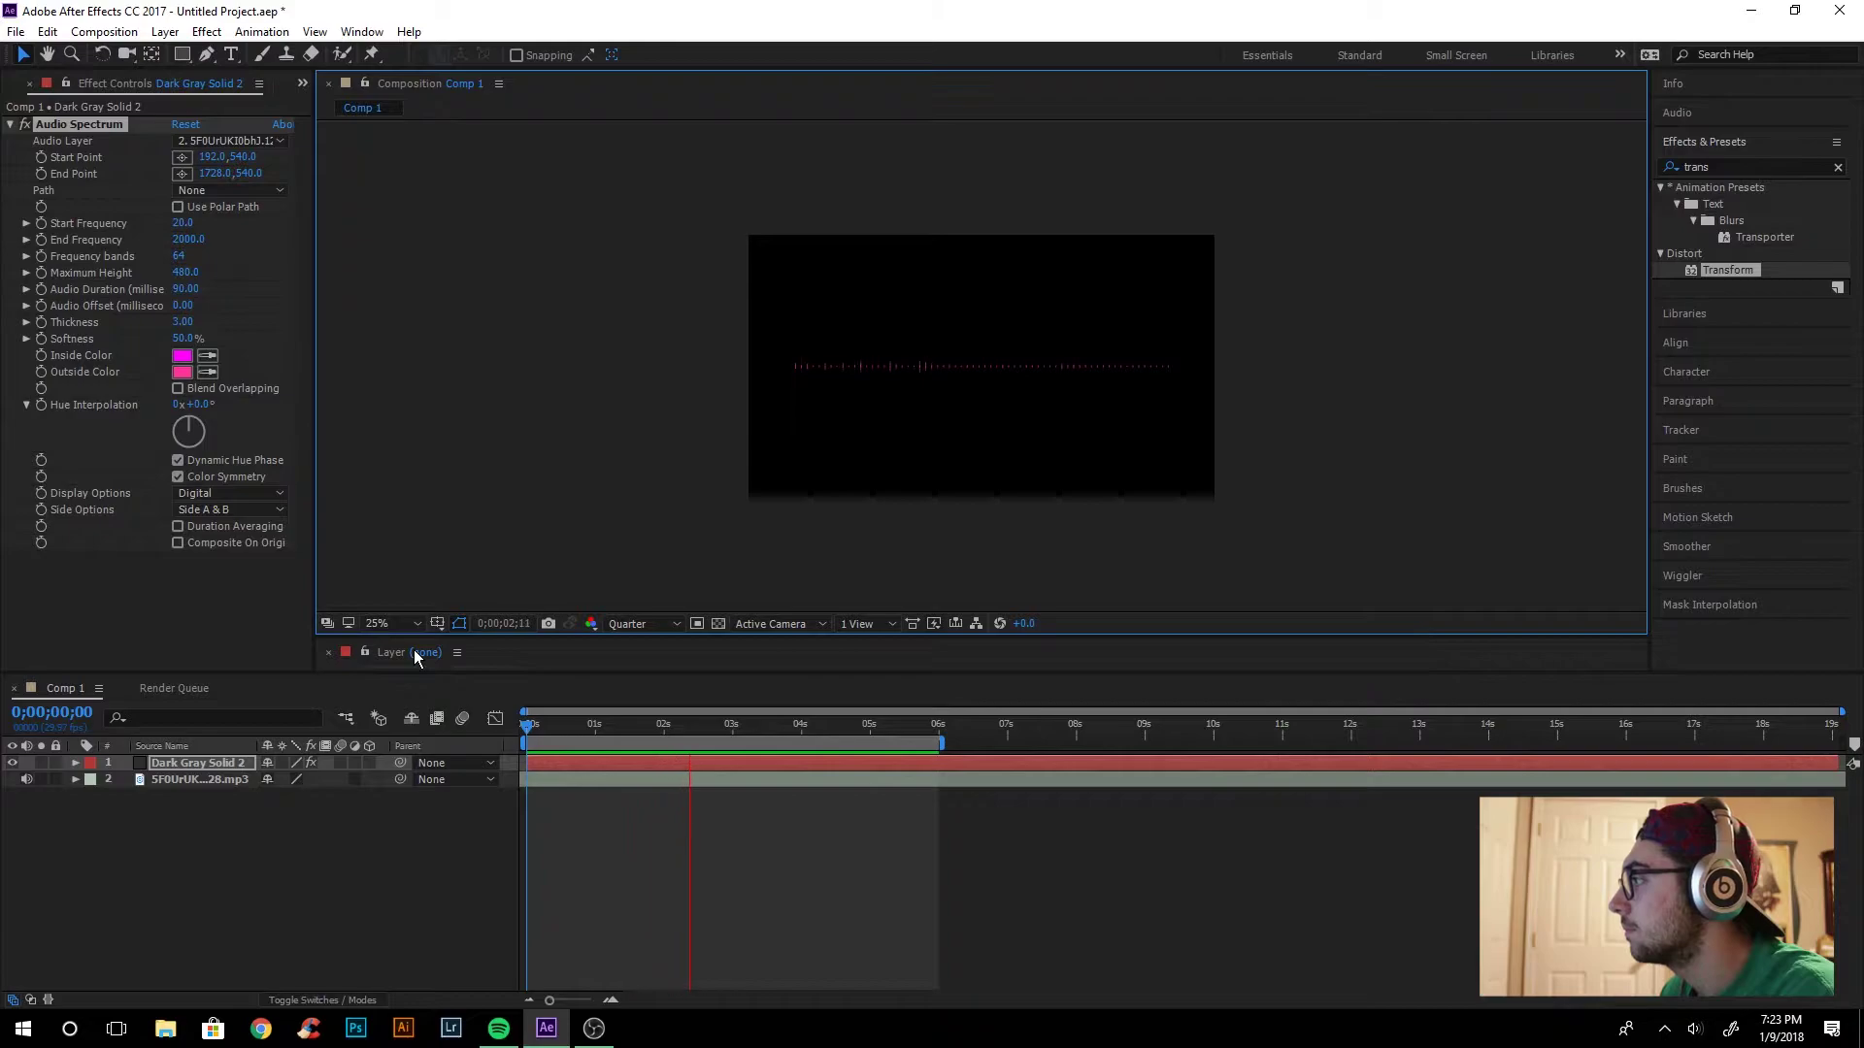
key(space)
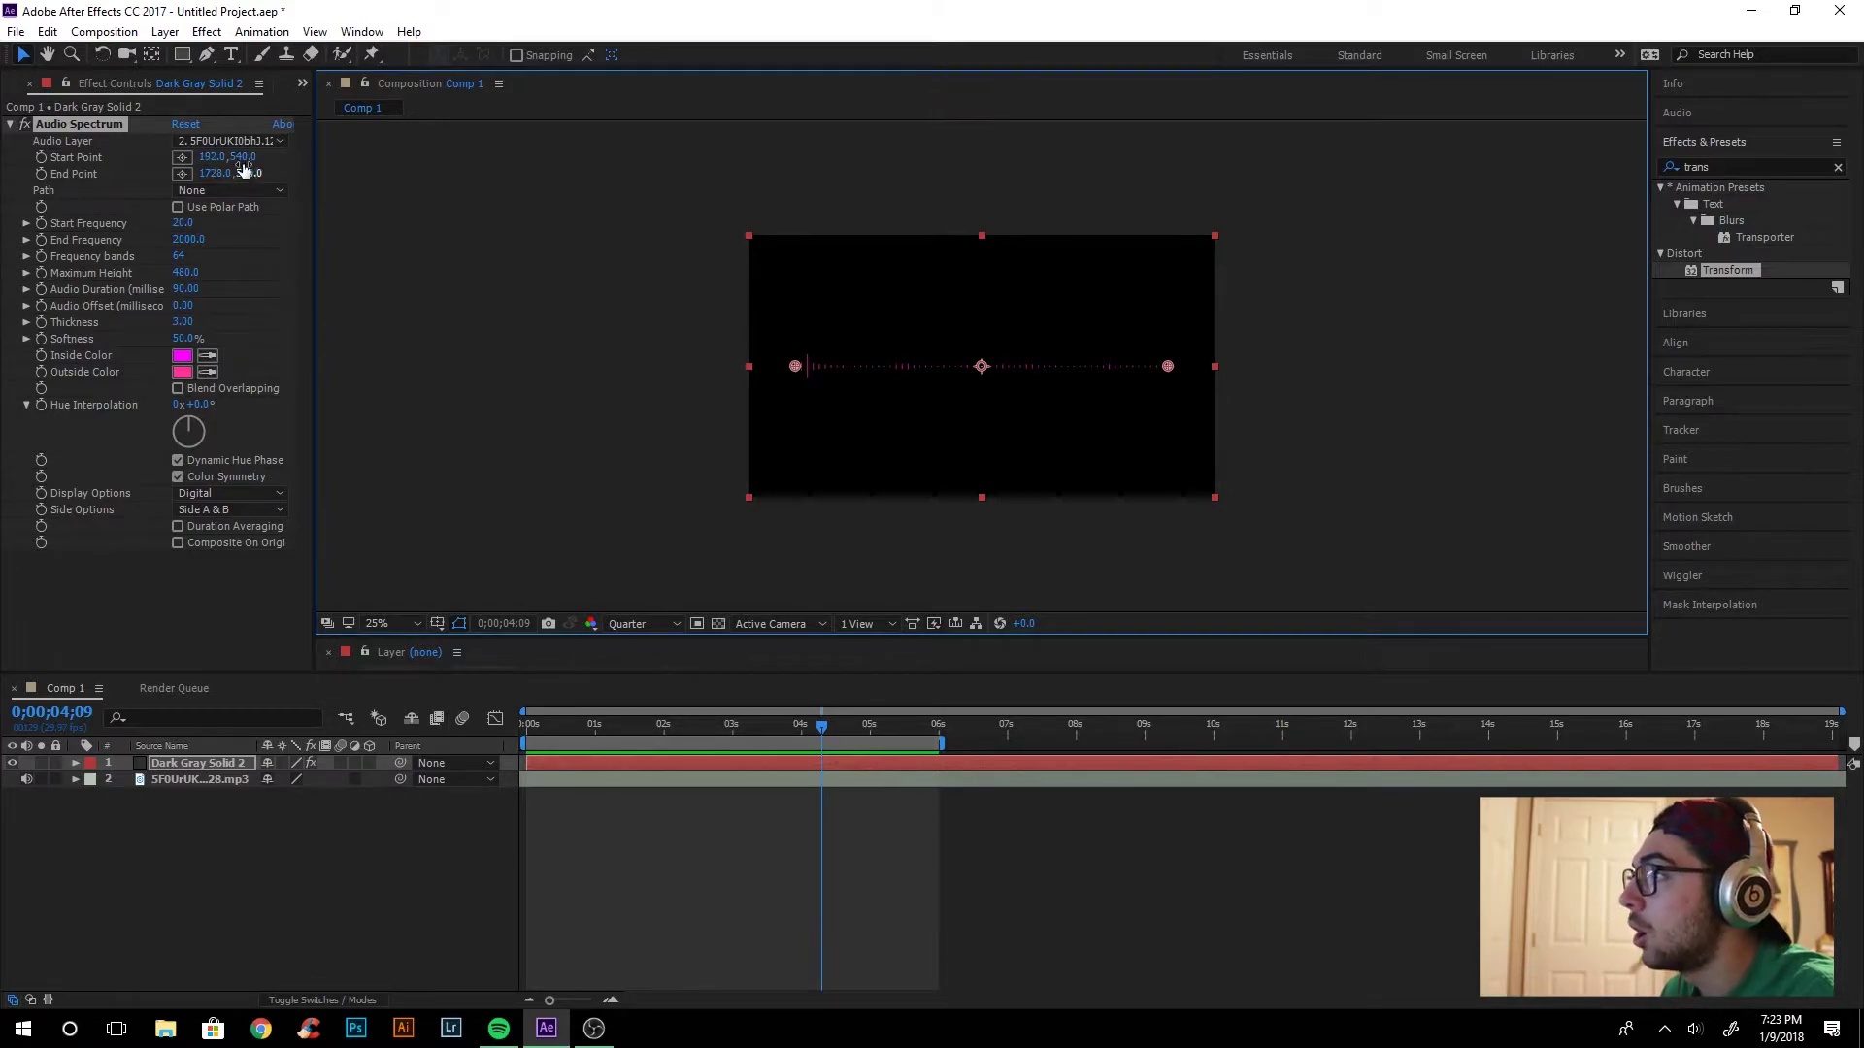
Try shifting the spectrum's start point horizontally and vertically, and undo these changes
drag(215, 157, 585, 194)
key(ctrl+z)
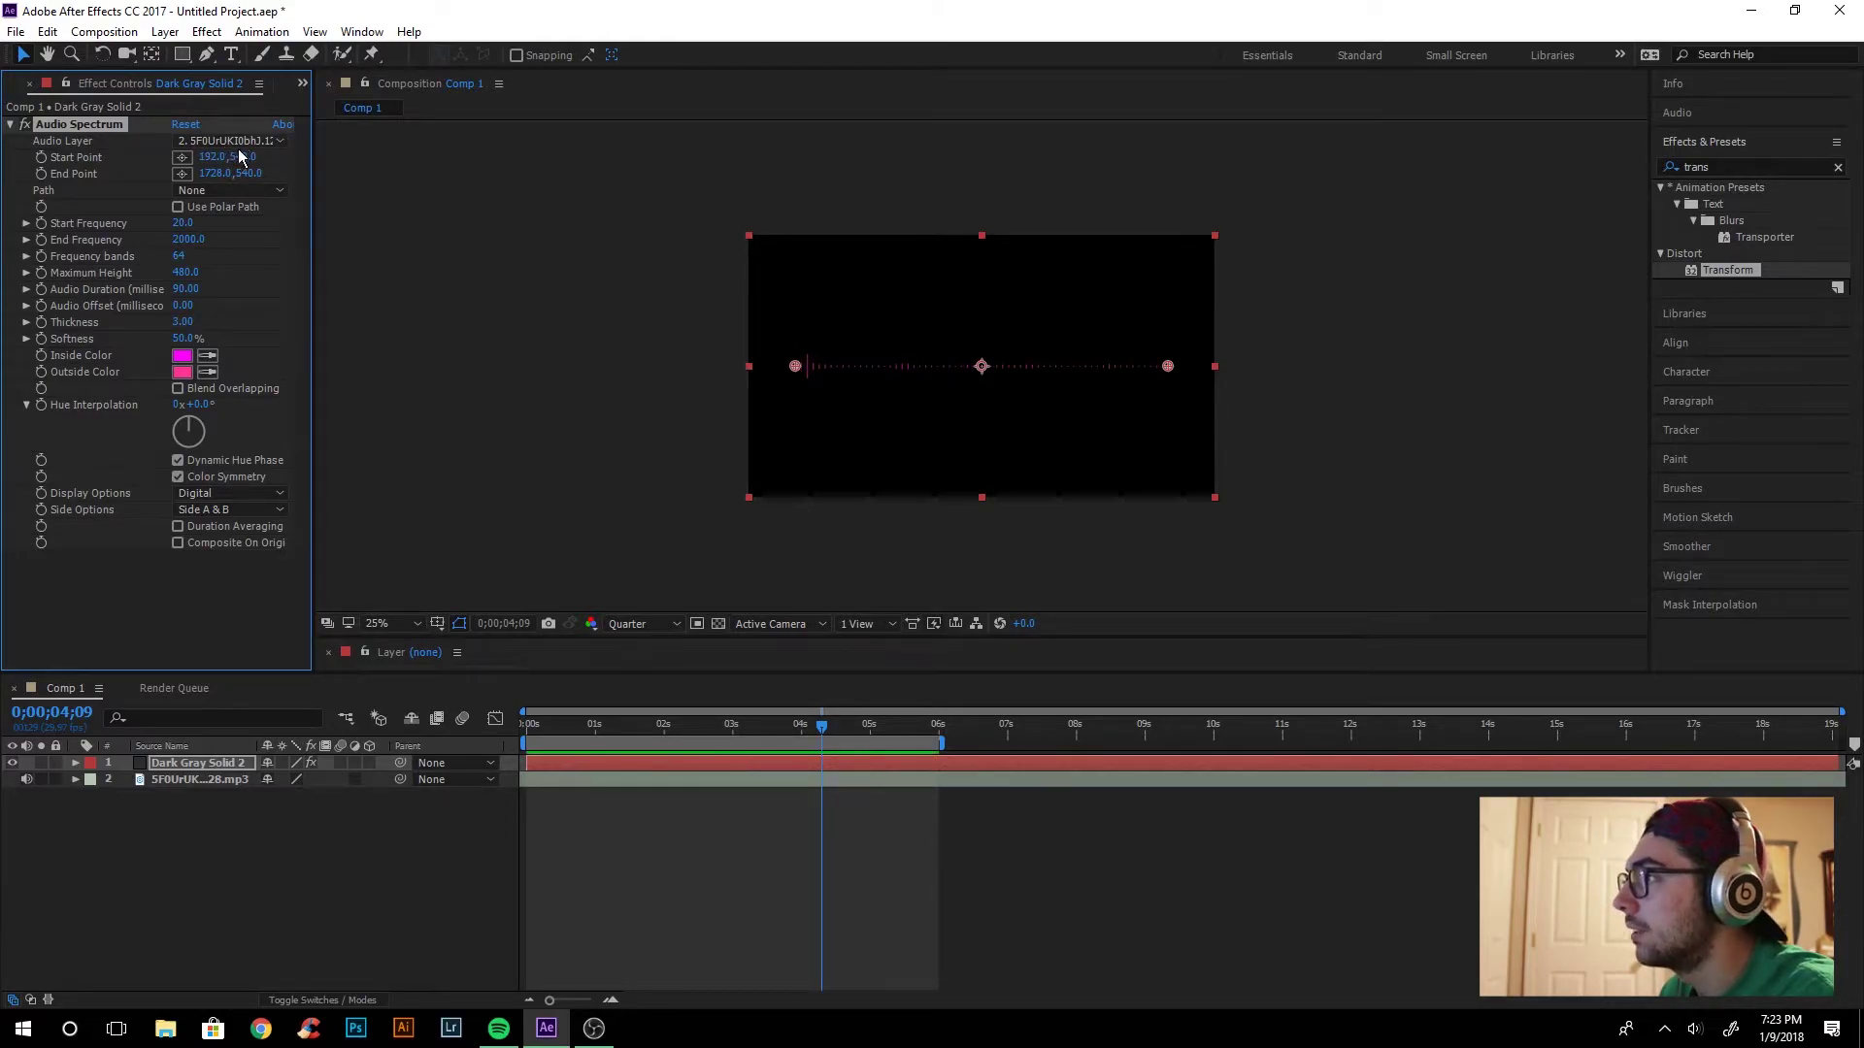
drag(240, 157, 98, 178)
key(ctrl+z)
key(ctrl+z)
key(ctrl+z)
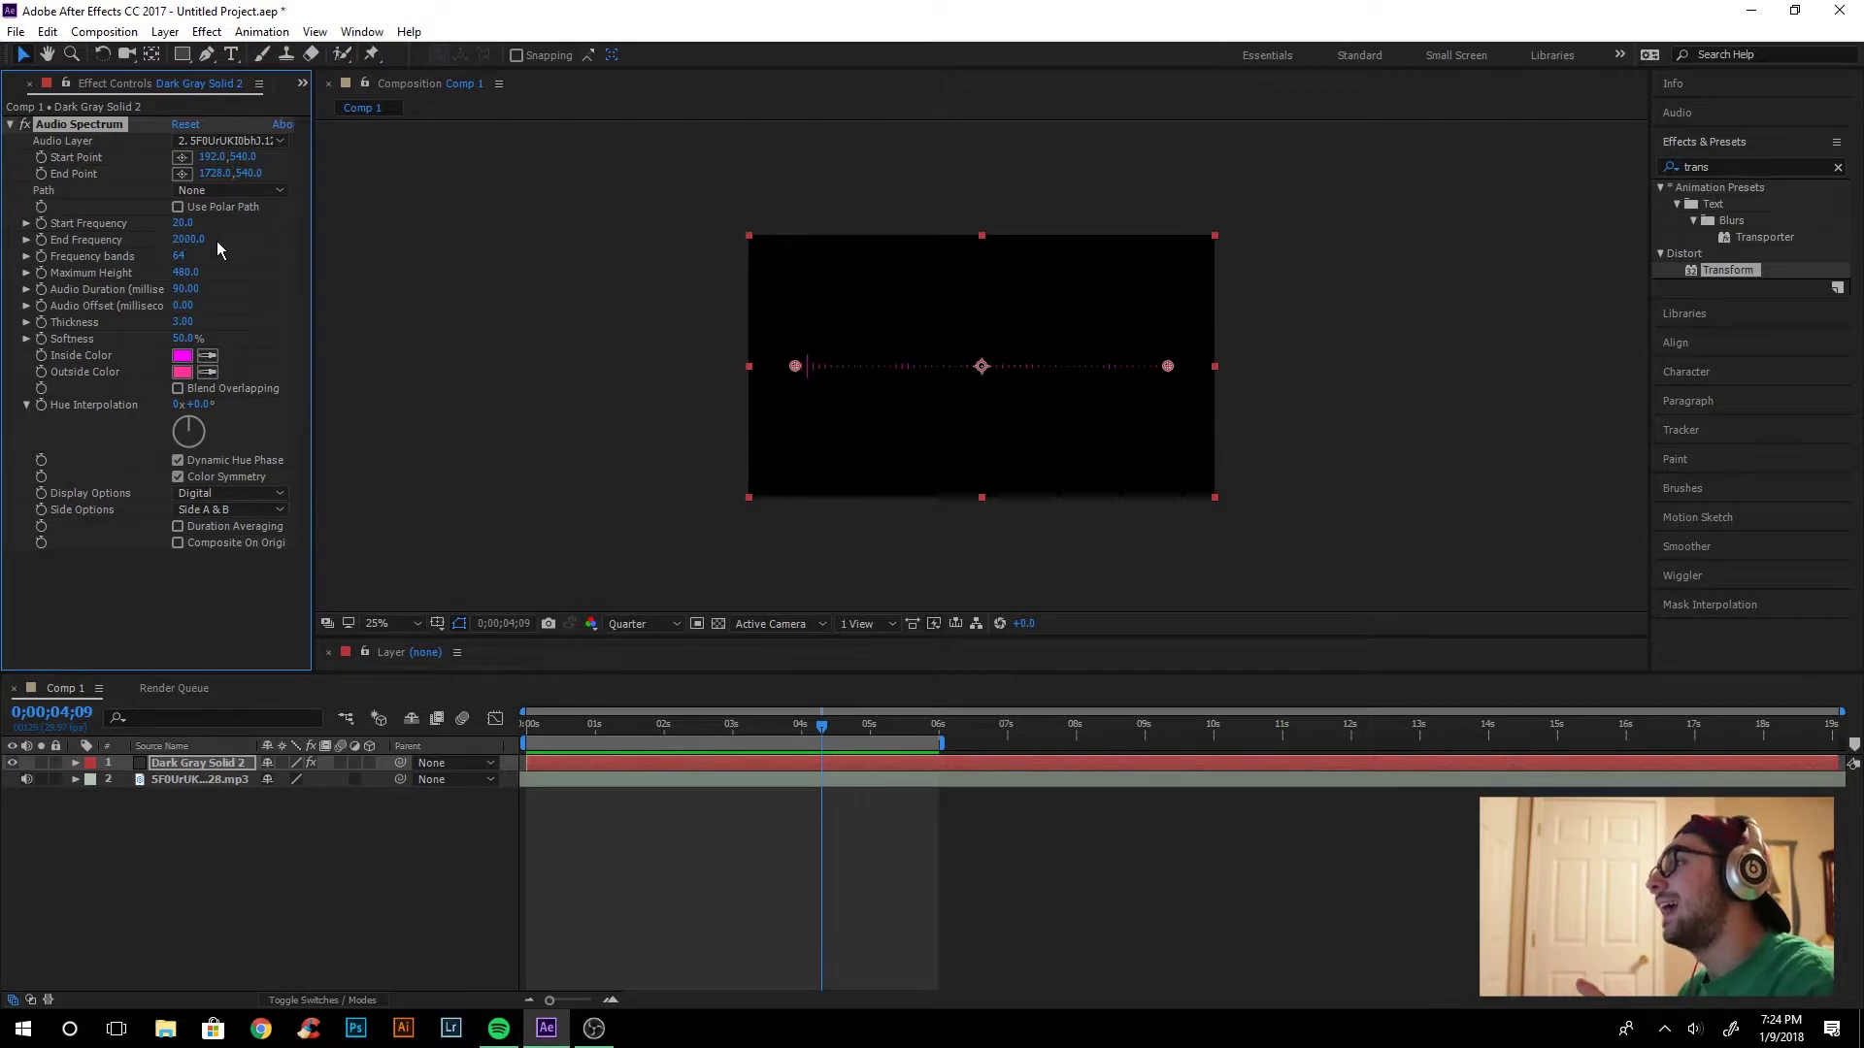
Set the Audio Spectrum's frequency bands to 72 and its maximum height to 1120
drag(182, 264, 244, 318)
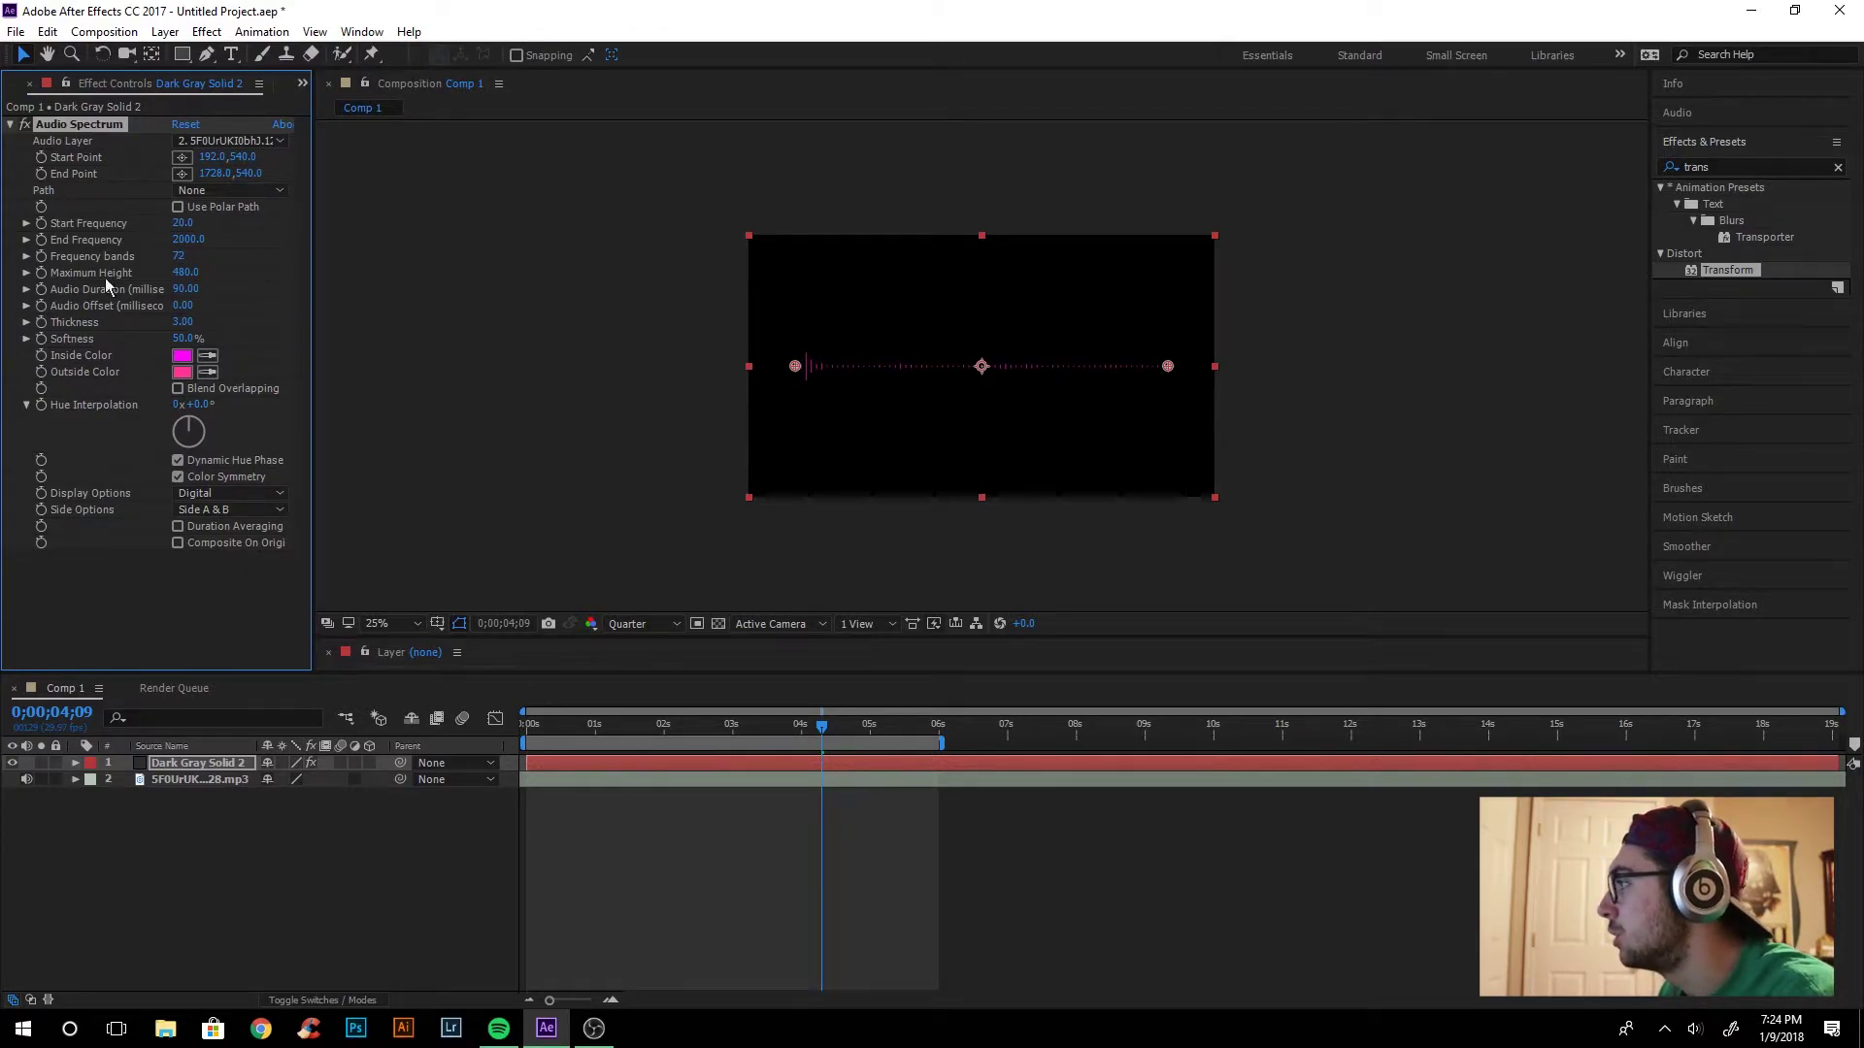
drag(189, 272, 252, 274)
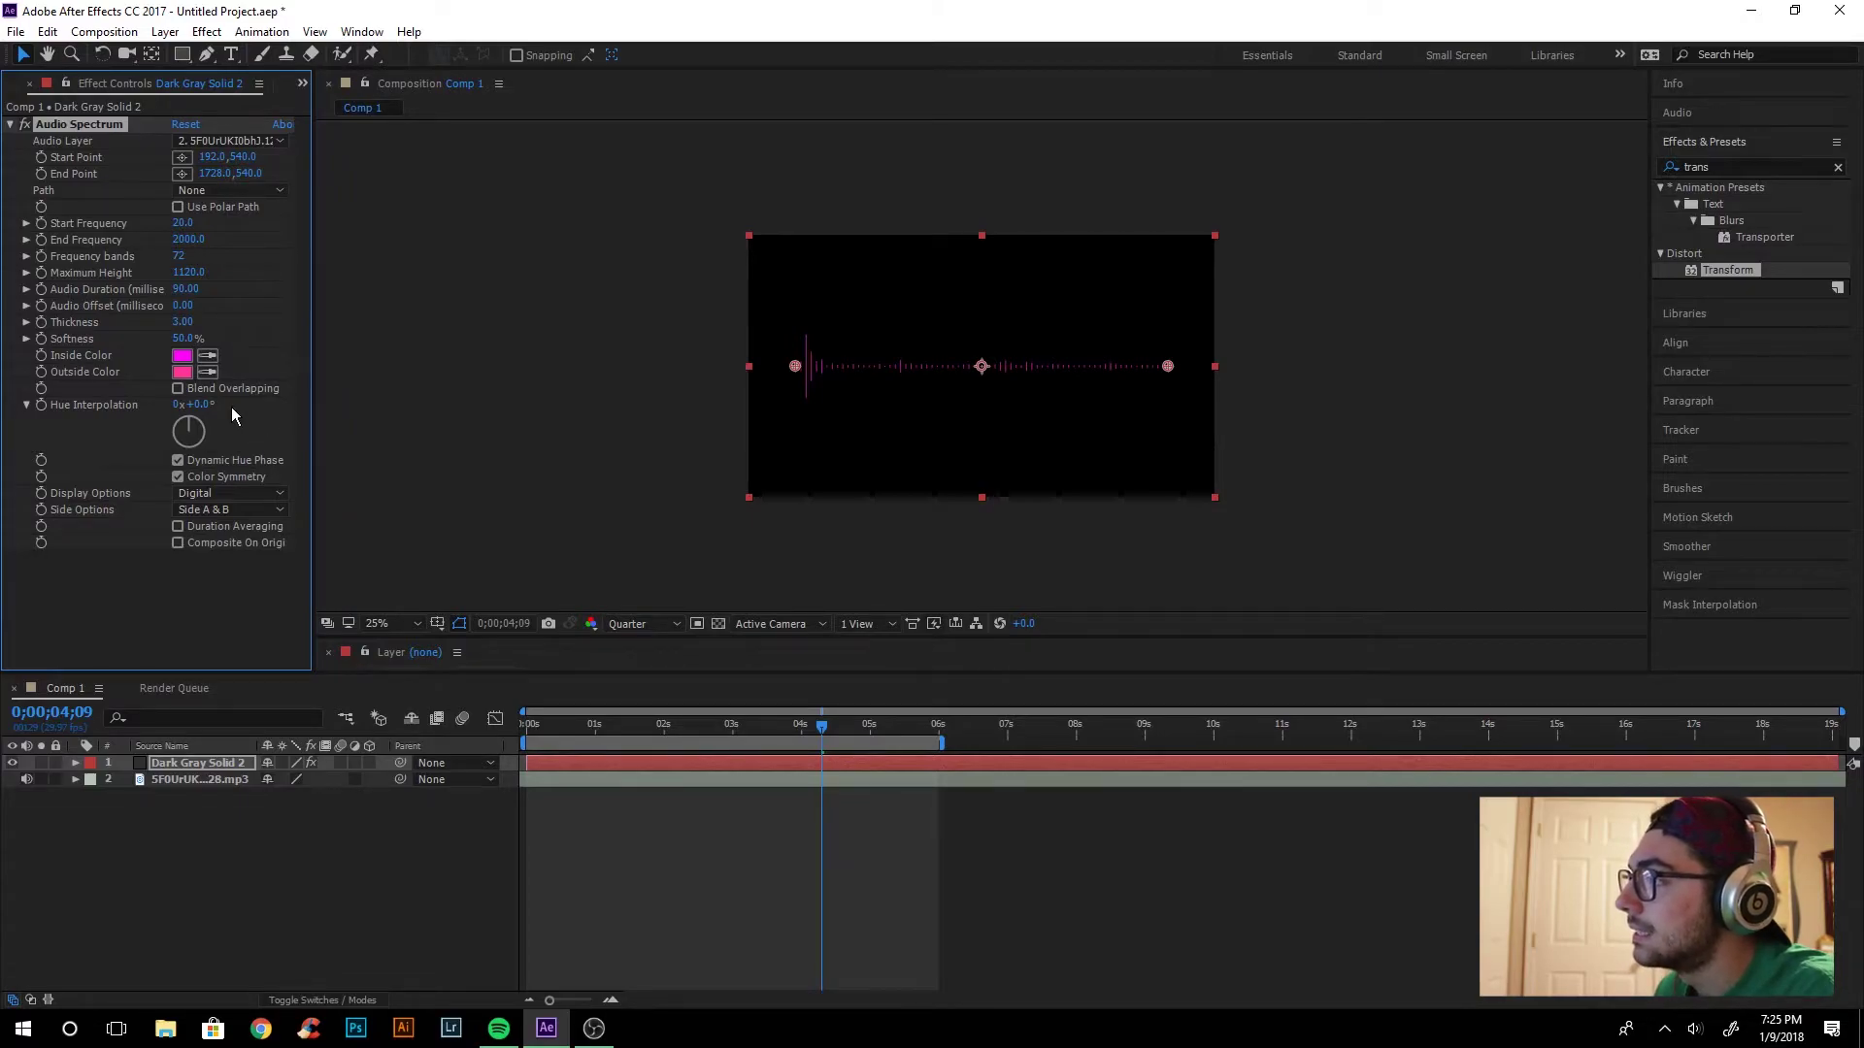
Enable Blend Overlapping Colors for the spectrum and set its hue interpolation to 192°
click(178, 390)
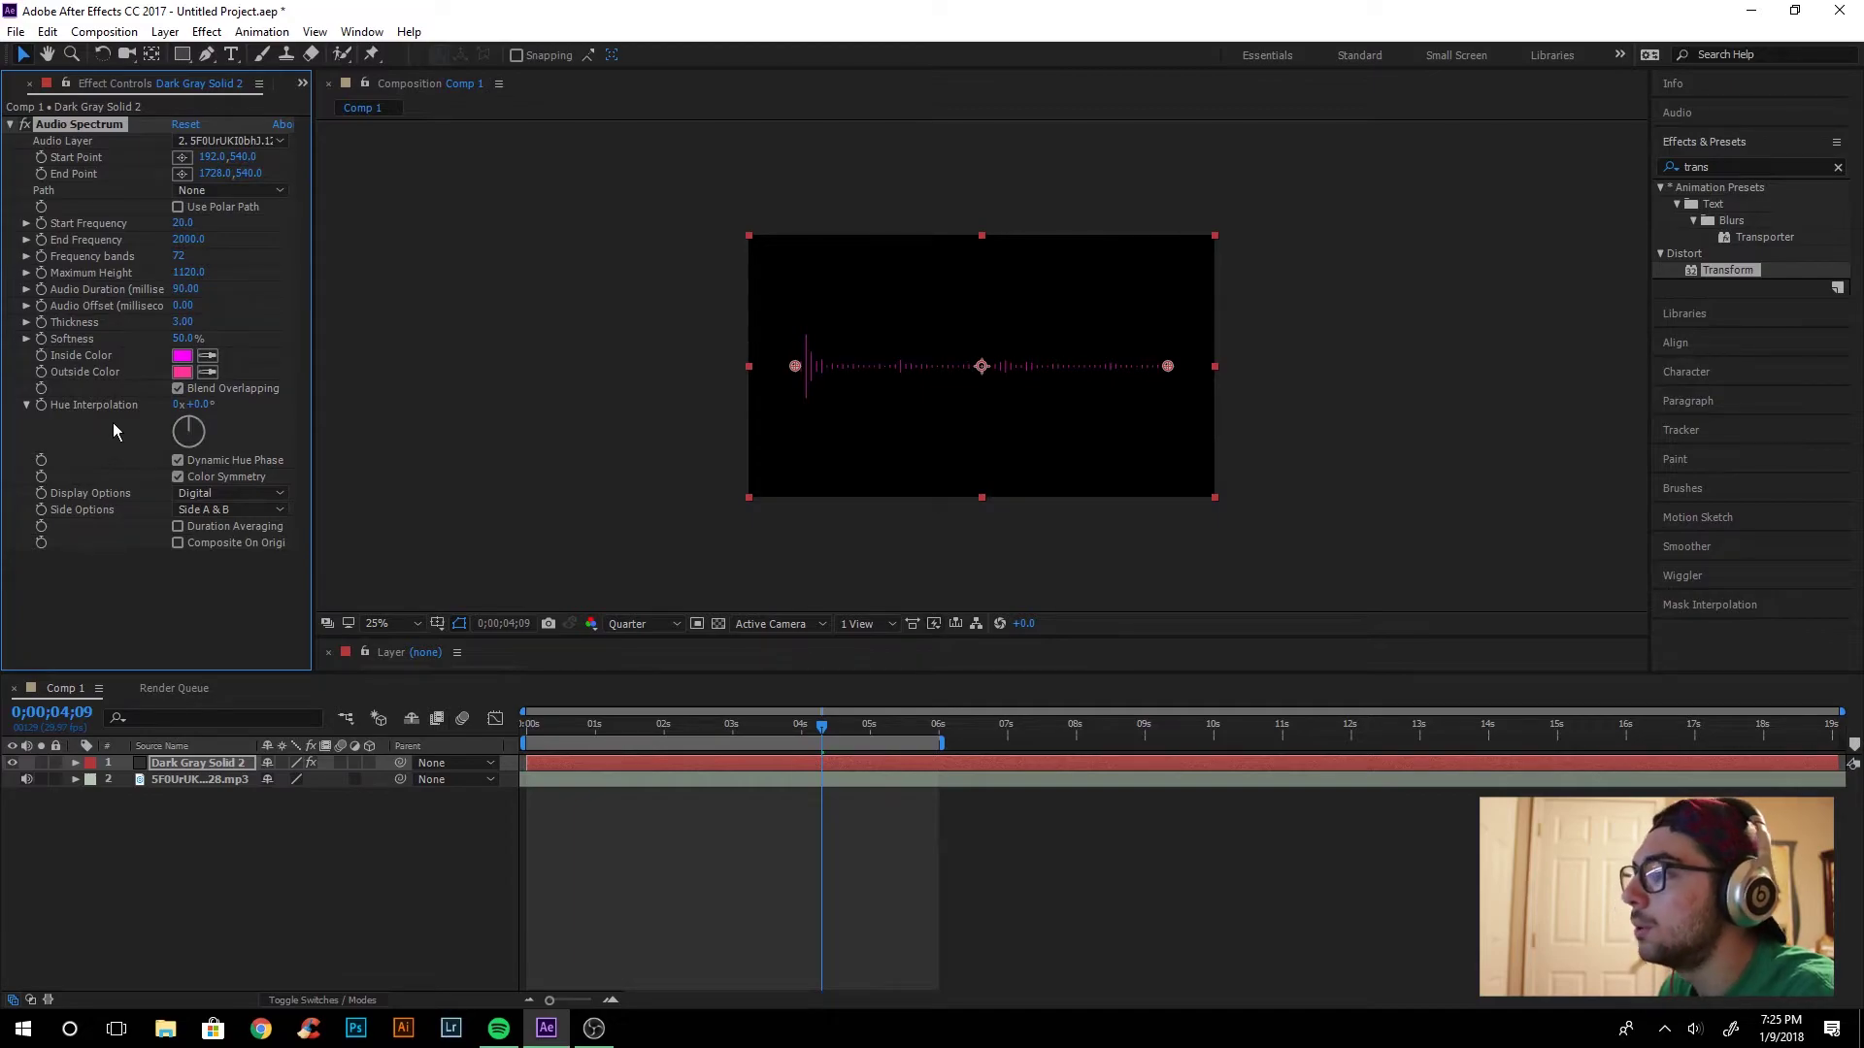
drag(192, 428, 242, 464)
drag(187, 532, 170, 539)
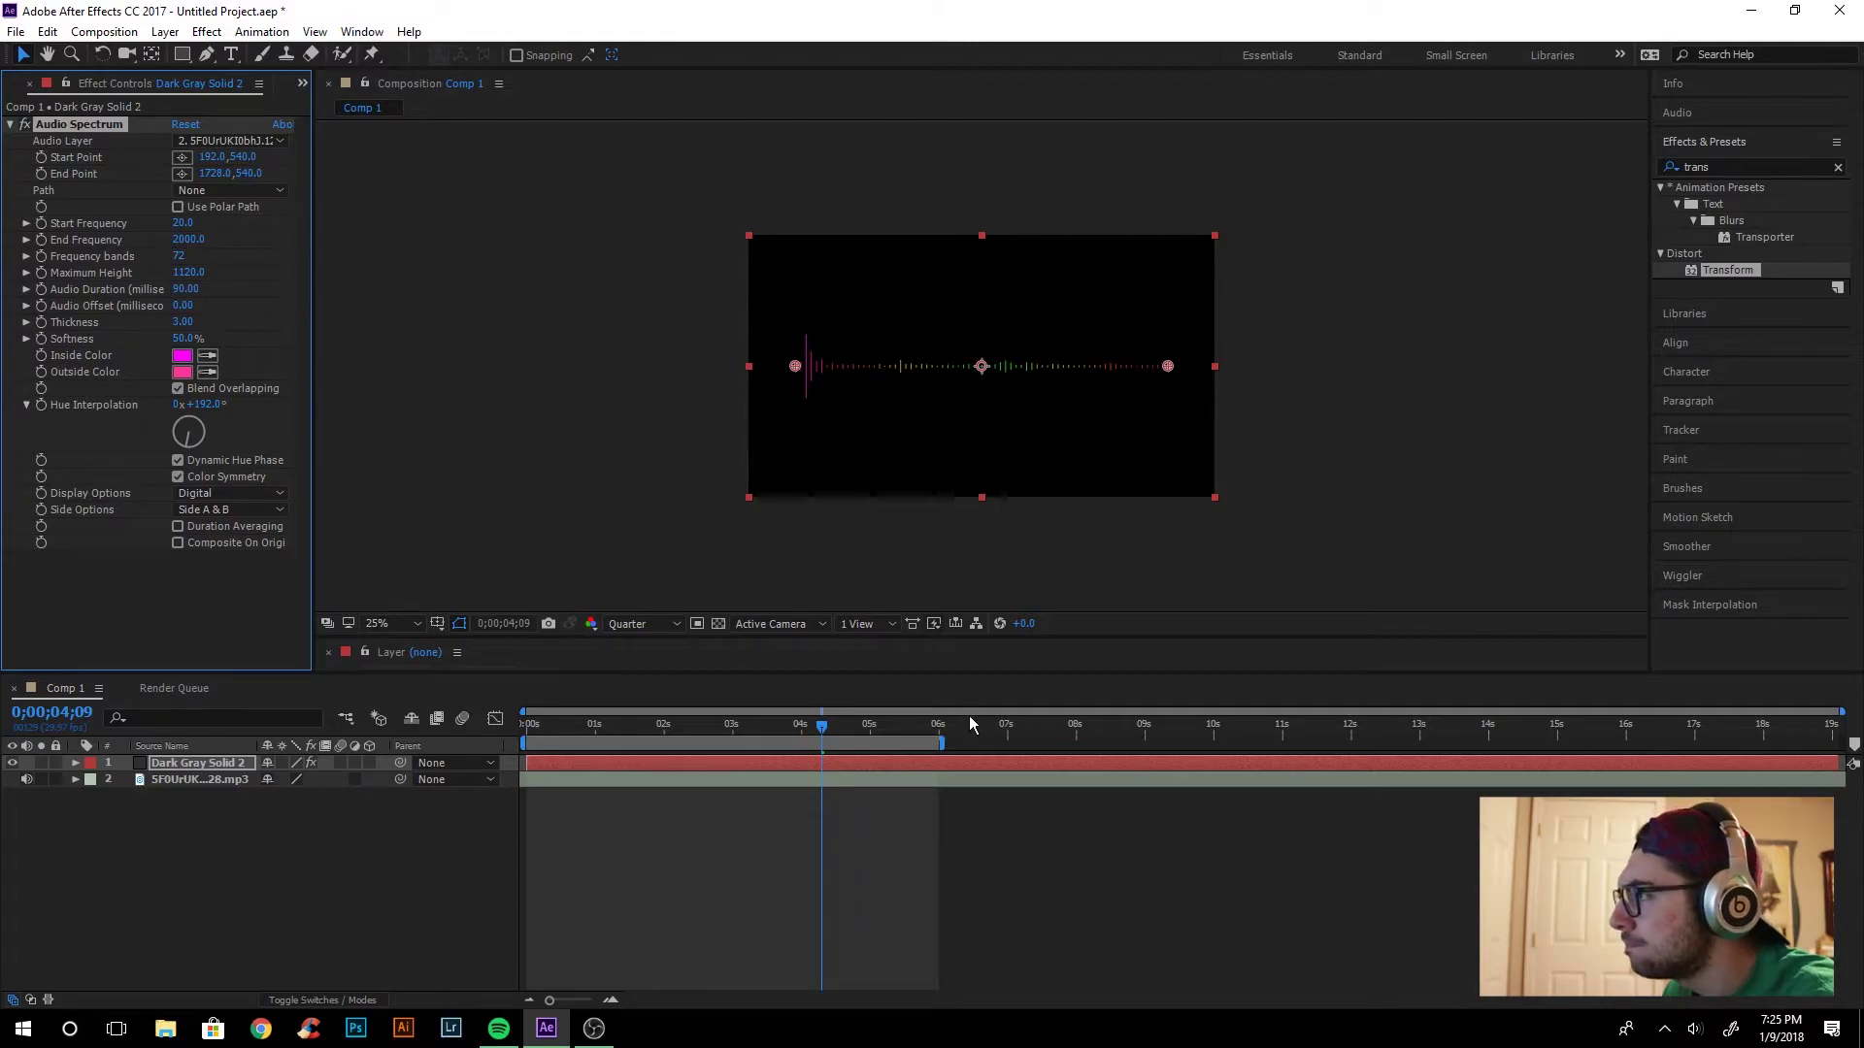
Play the composition from the start to check the multicolored spectrum
drag(821, 728, 445, 744)
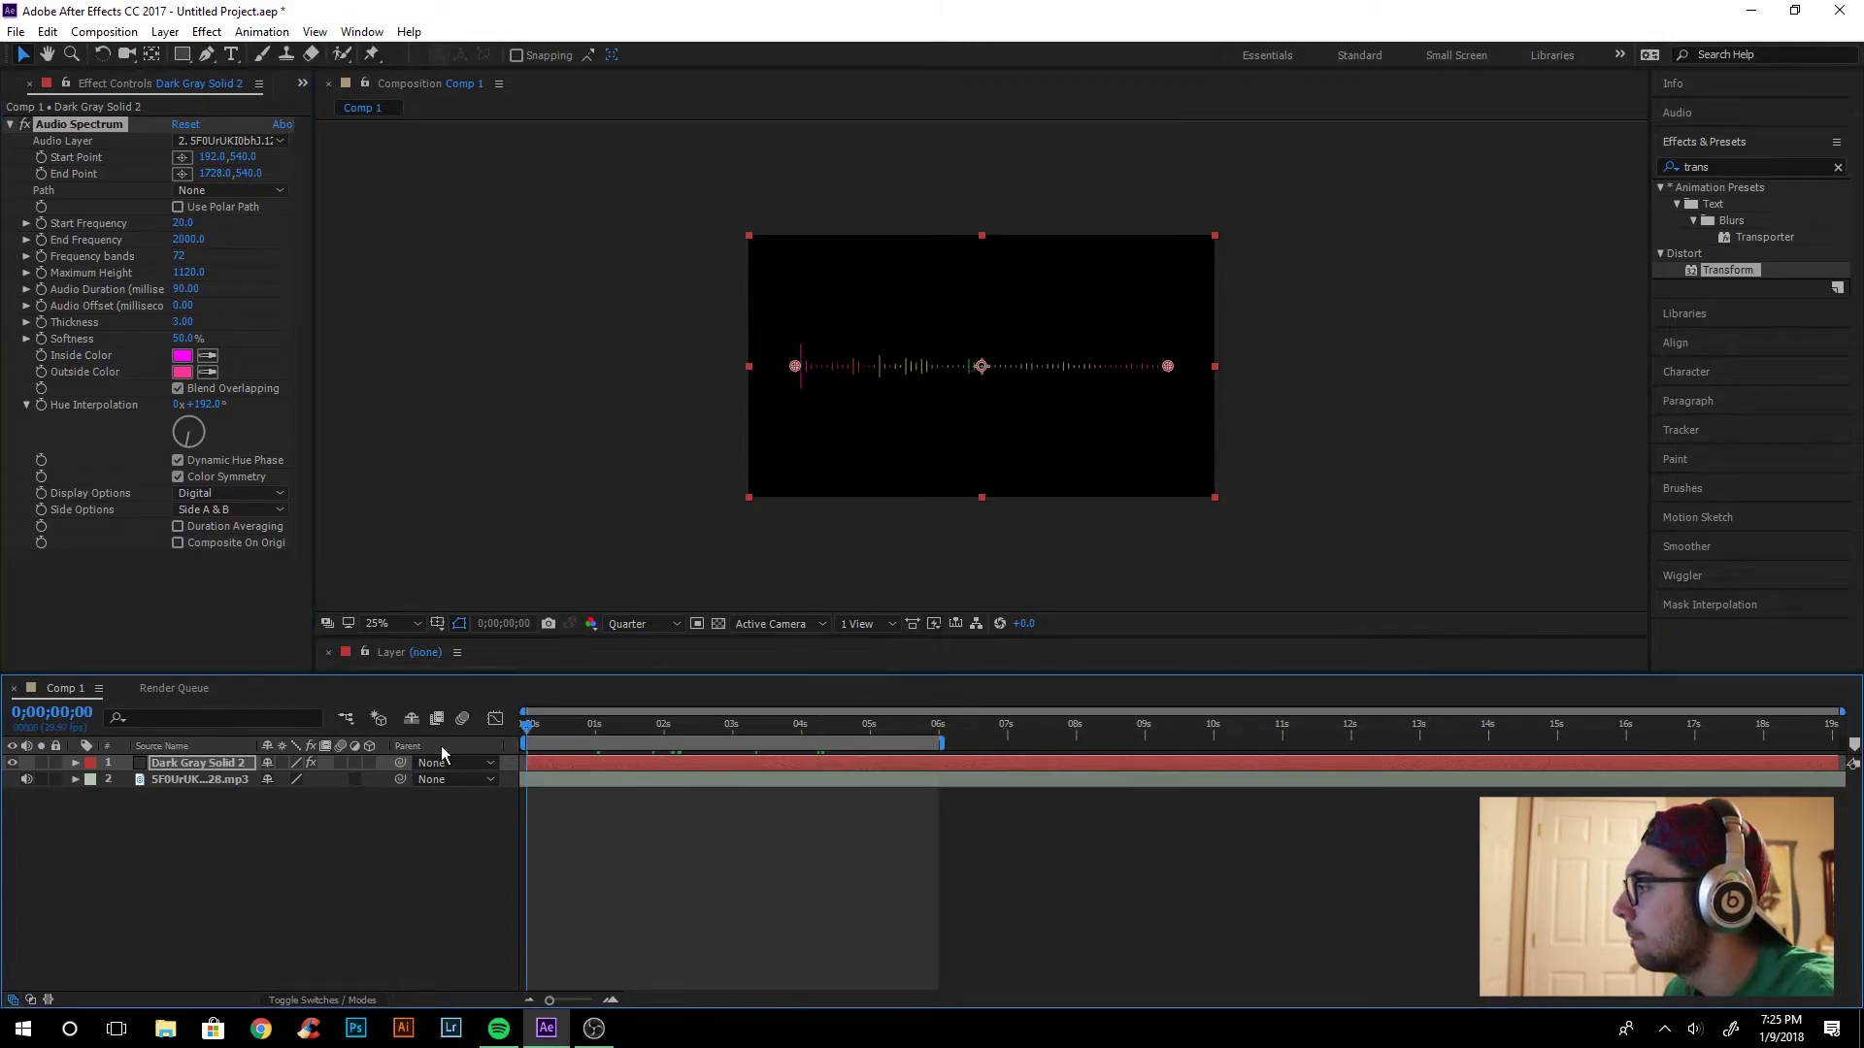
key(space)
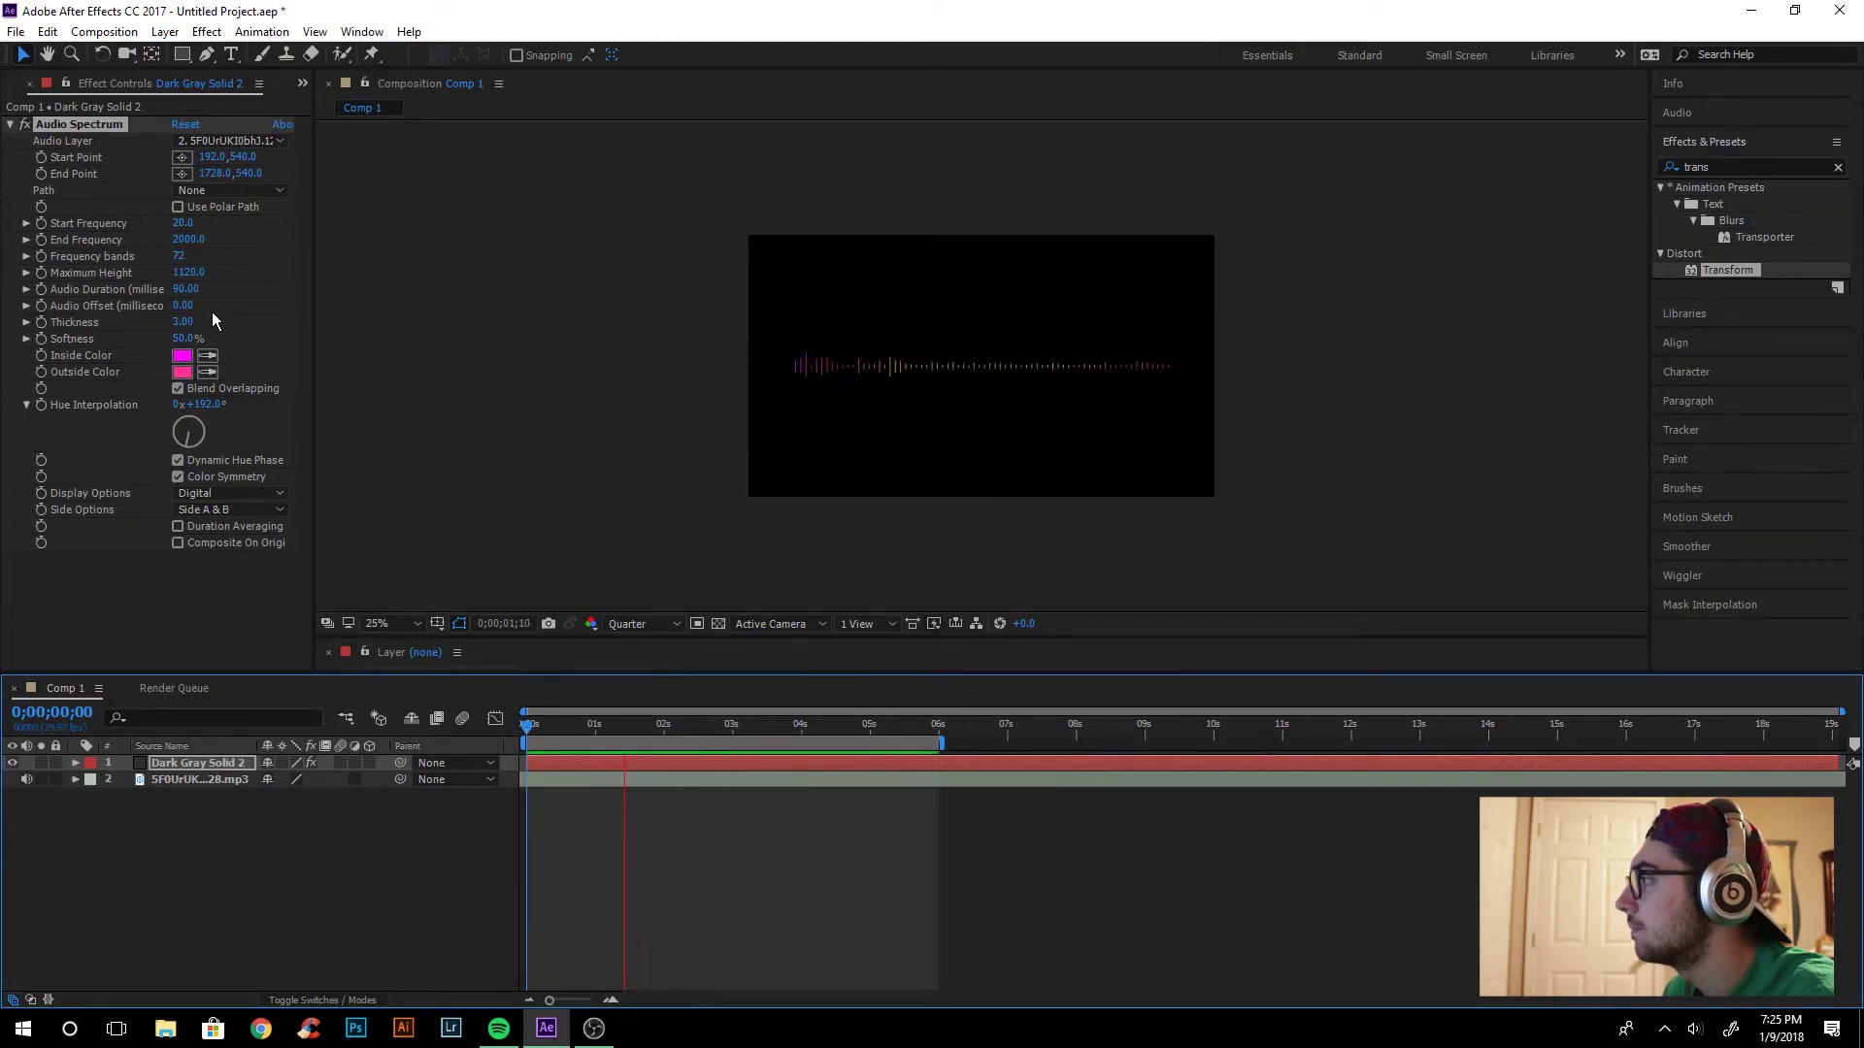
key(space)
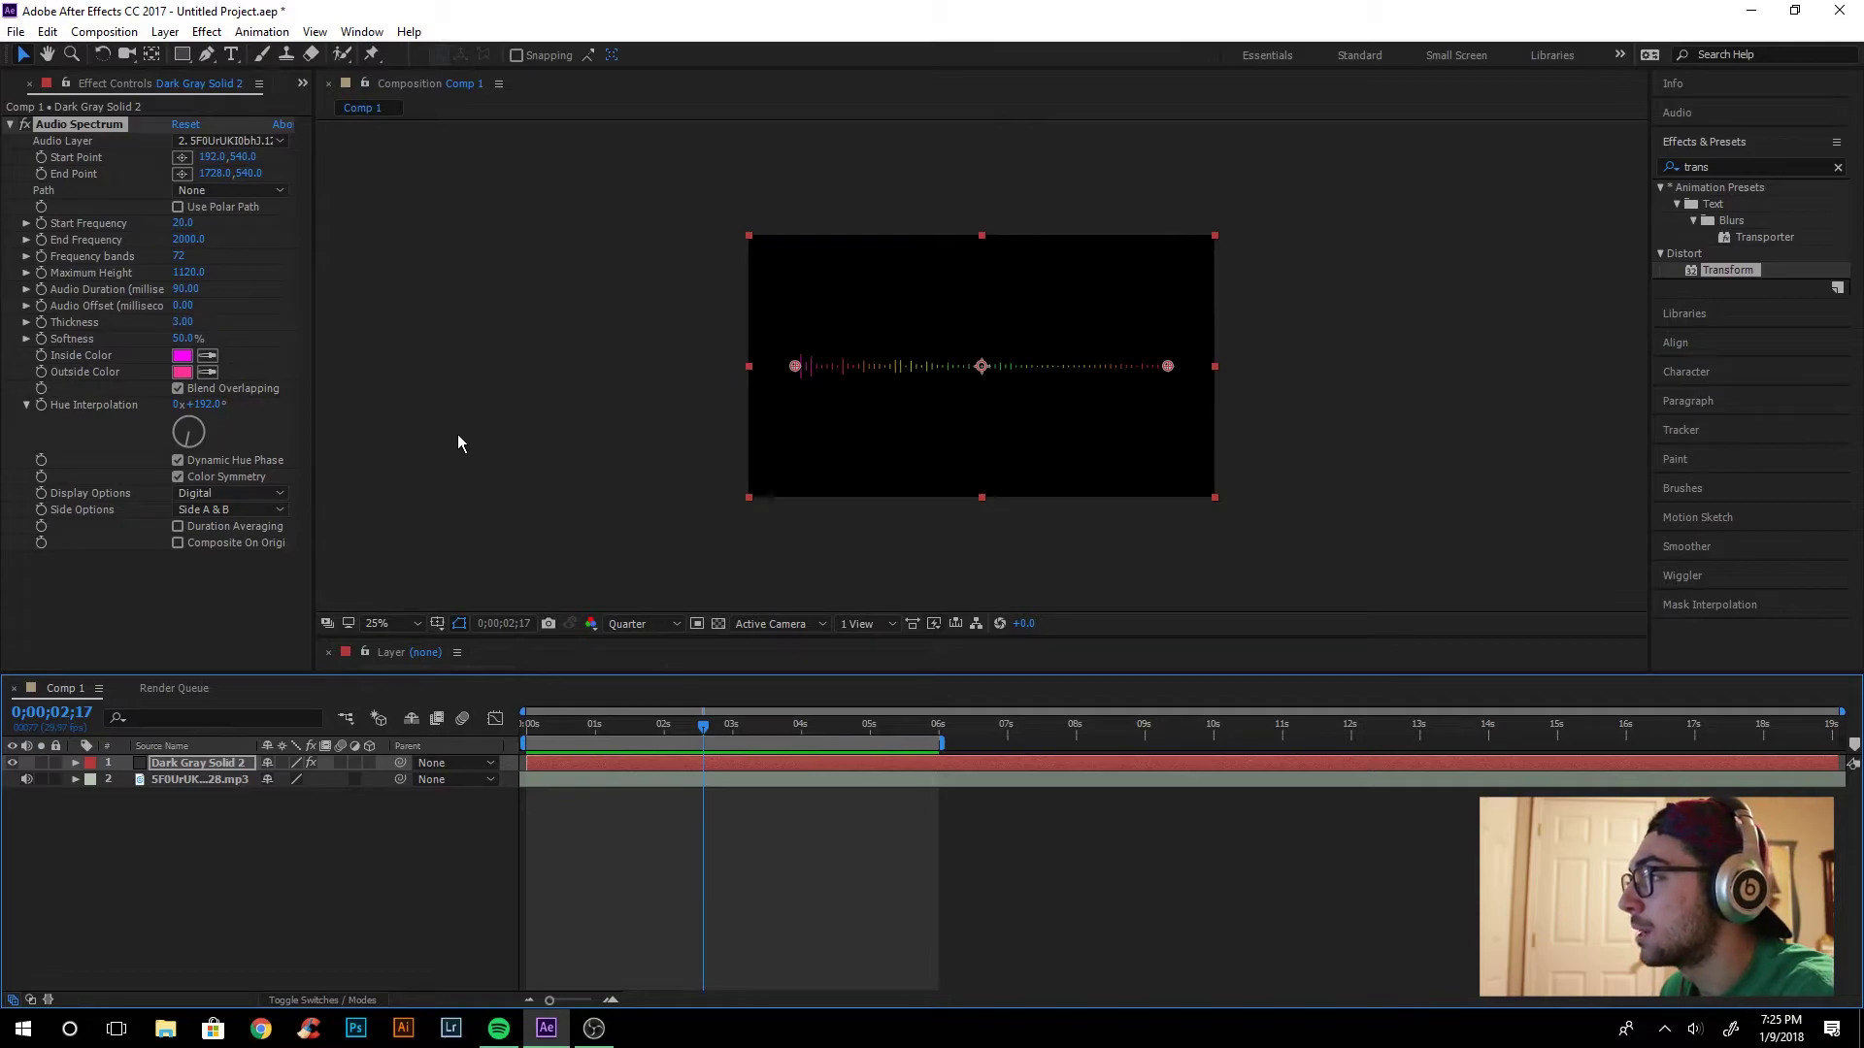
Set the Audio Spectrum's thickness to 17.50 and its softness to 0%
drag(183, 322, 336, 328)
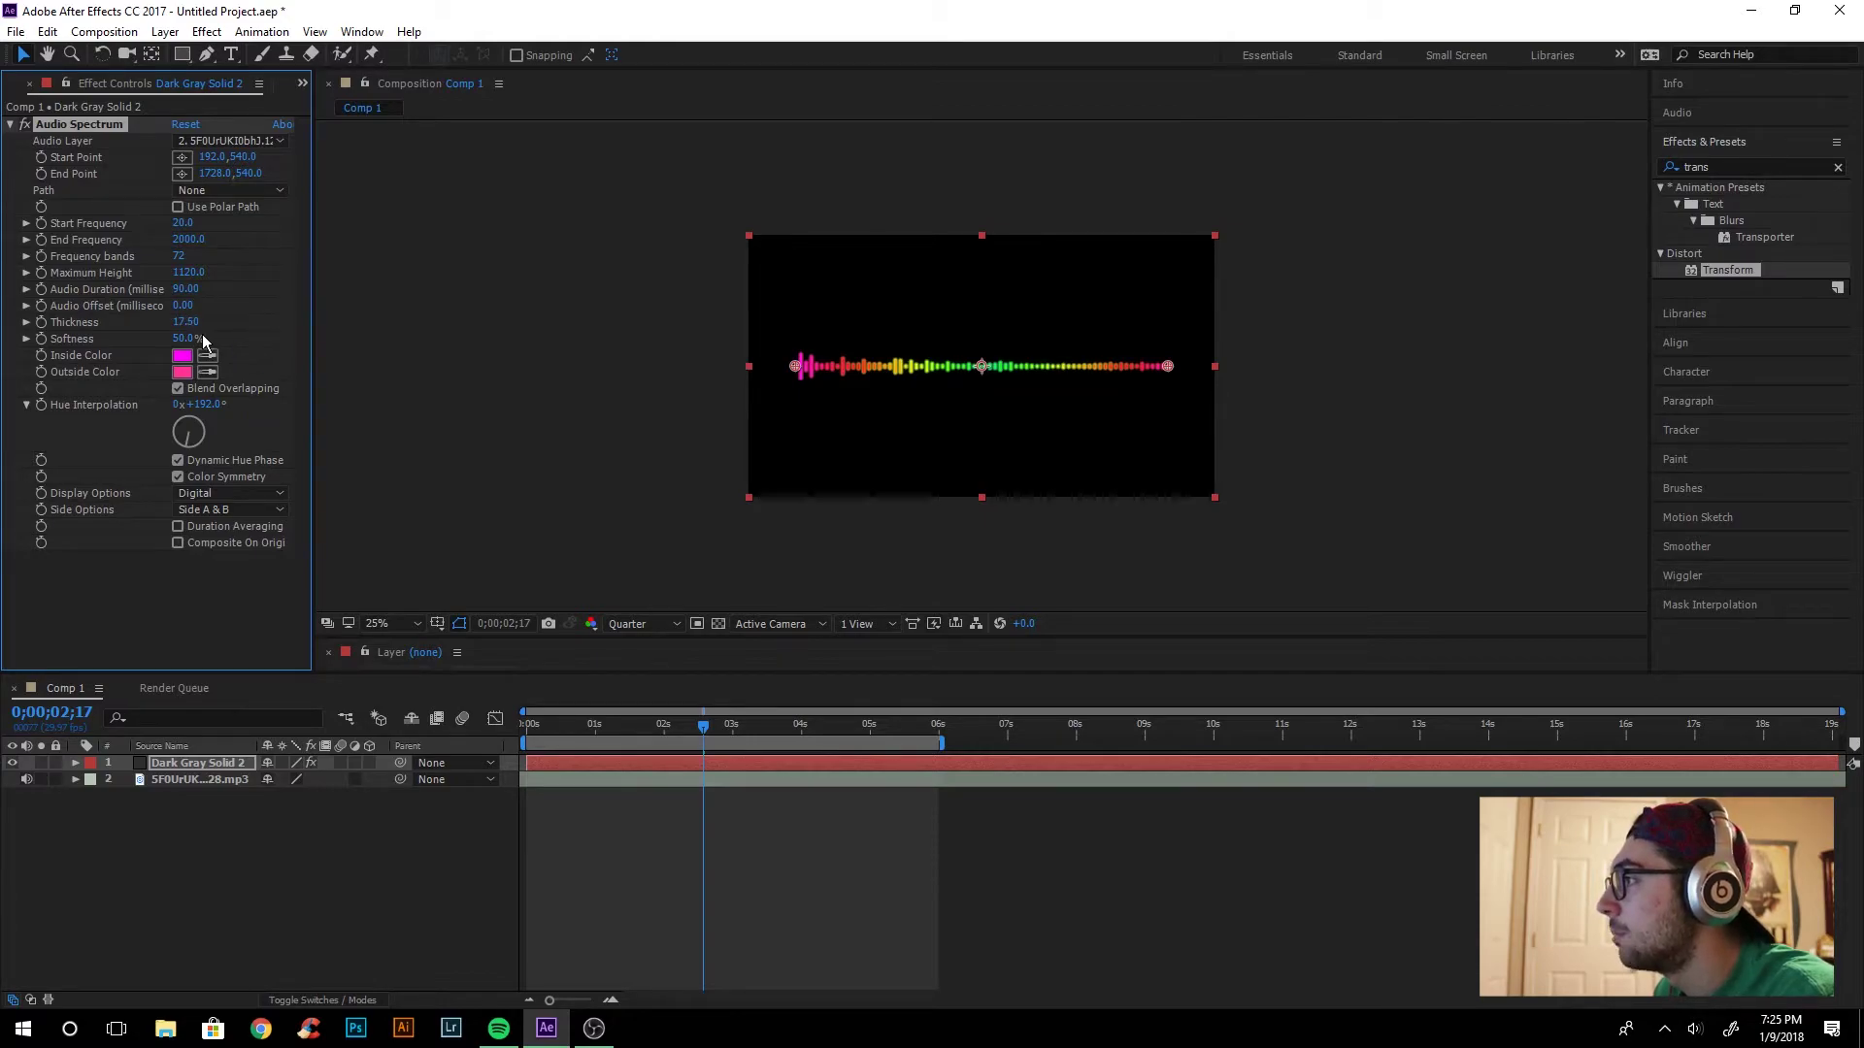
click(187, 338)
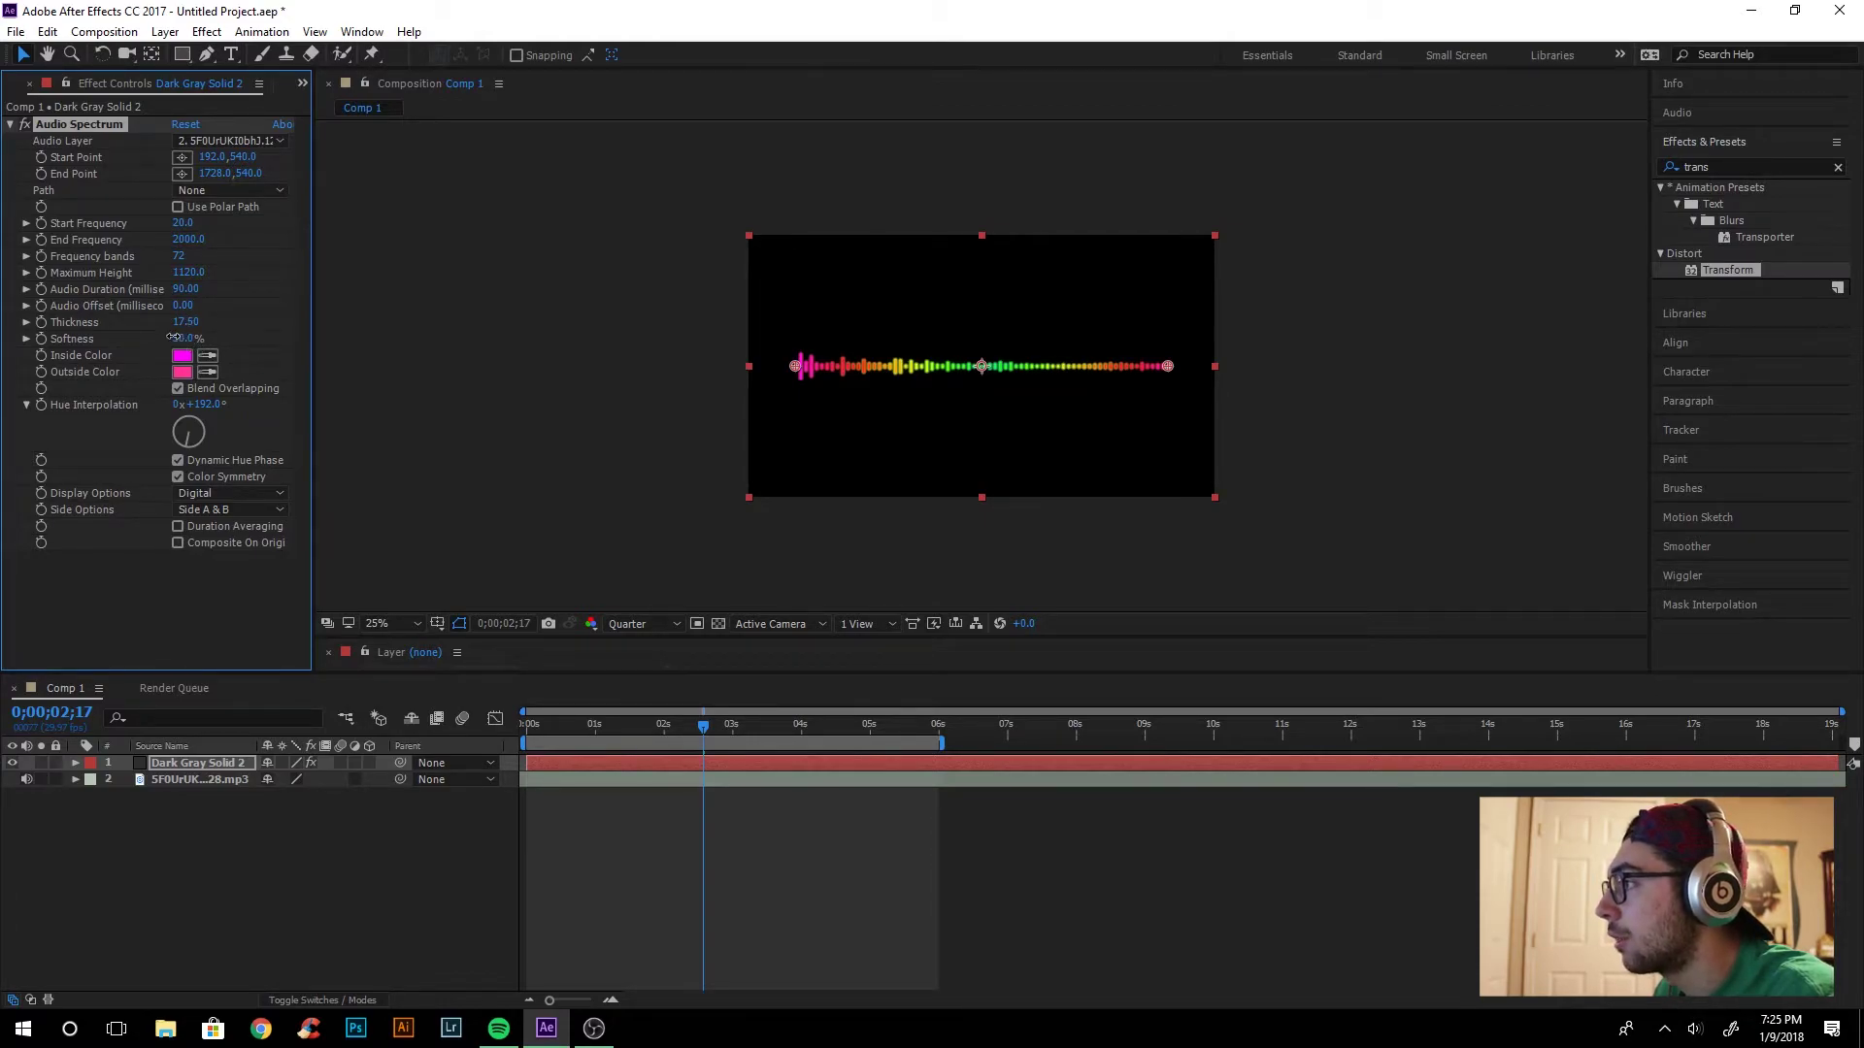
drag(149, 336, 126, 336)
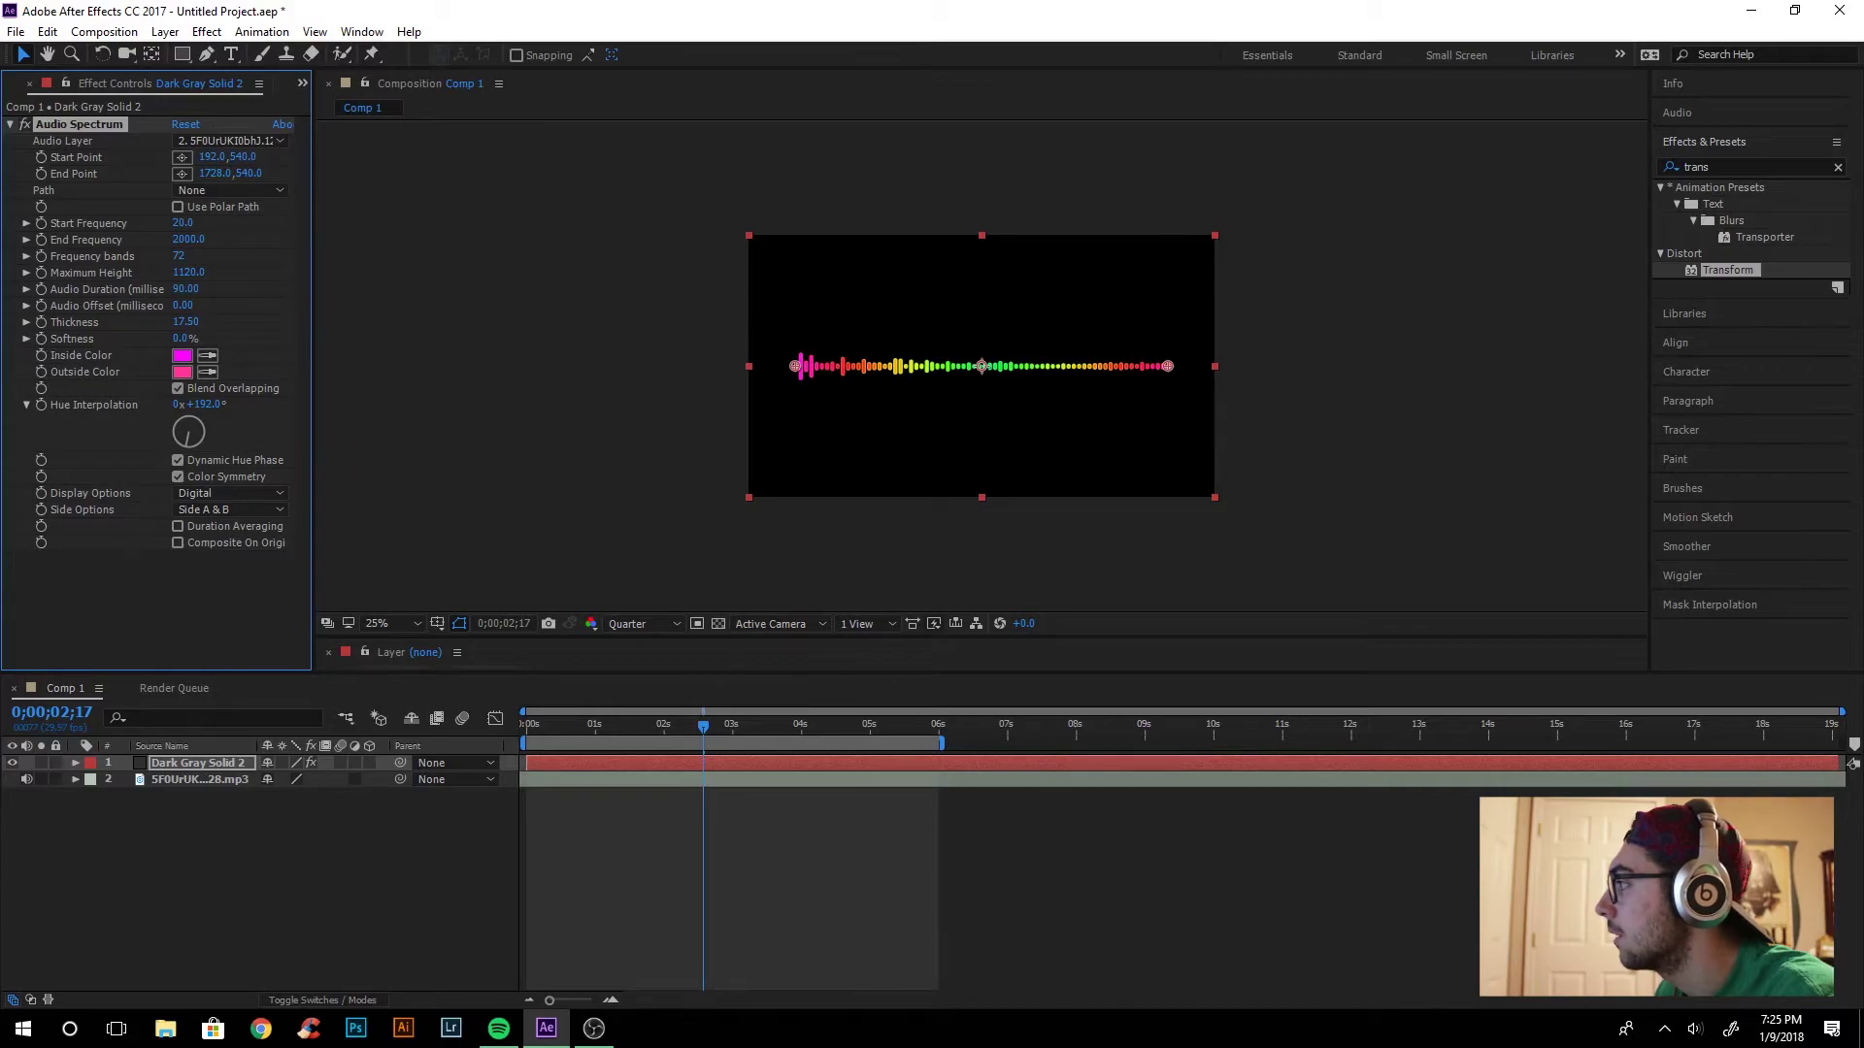
Preview the thickened spectrum bars from the beginning of the timeline
drag(704, 726, 526, 727)
key(space)
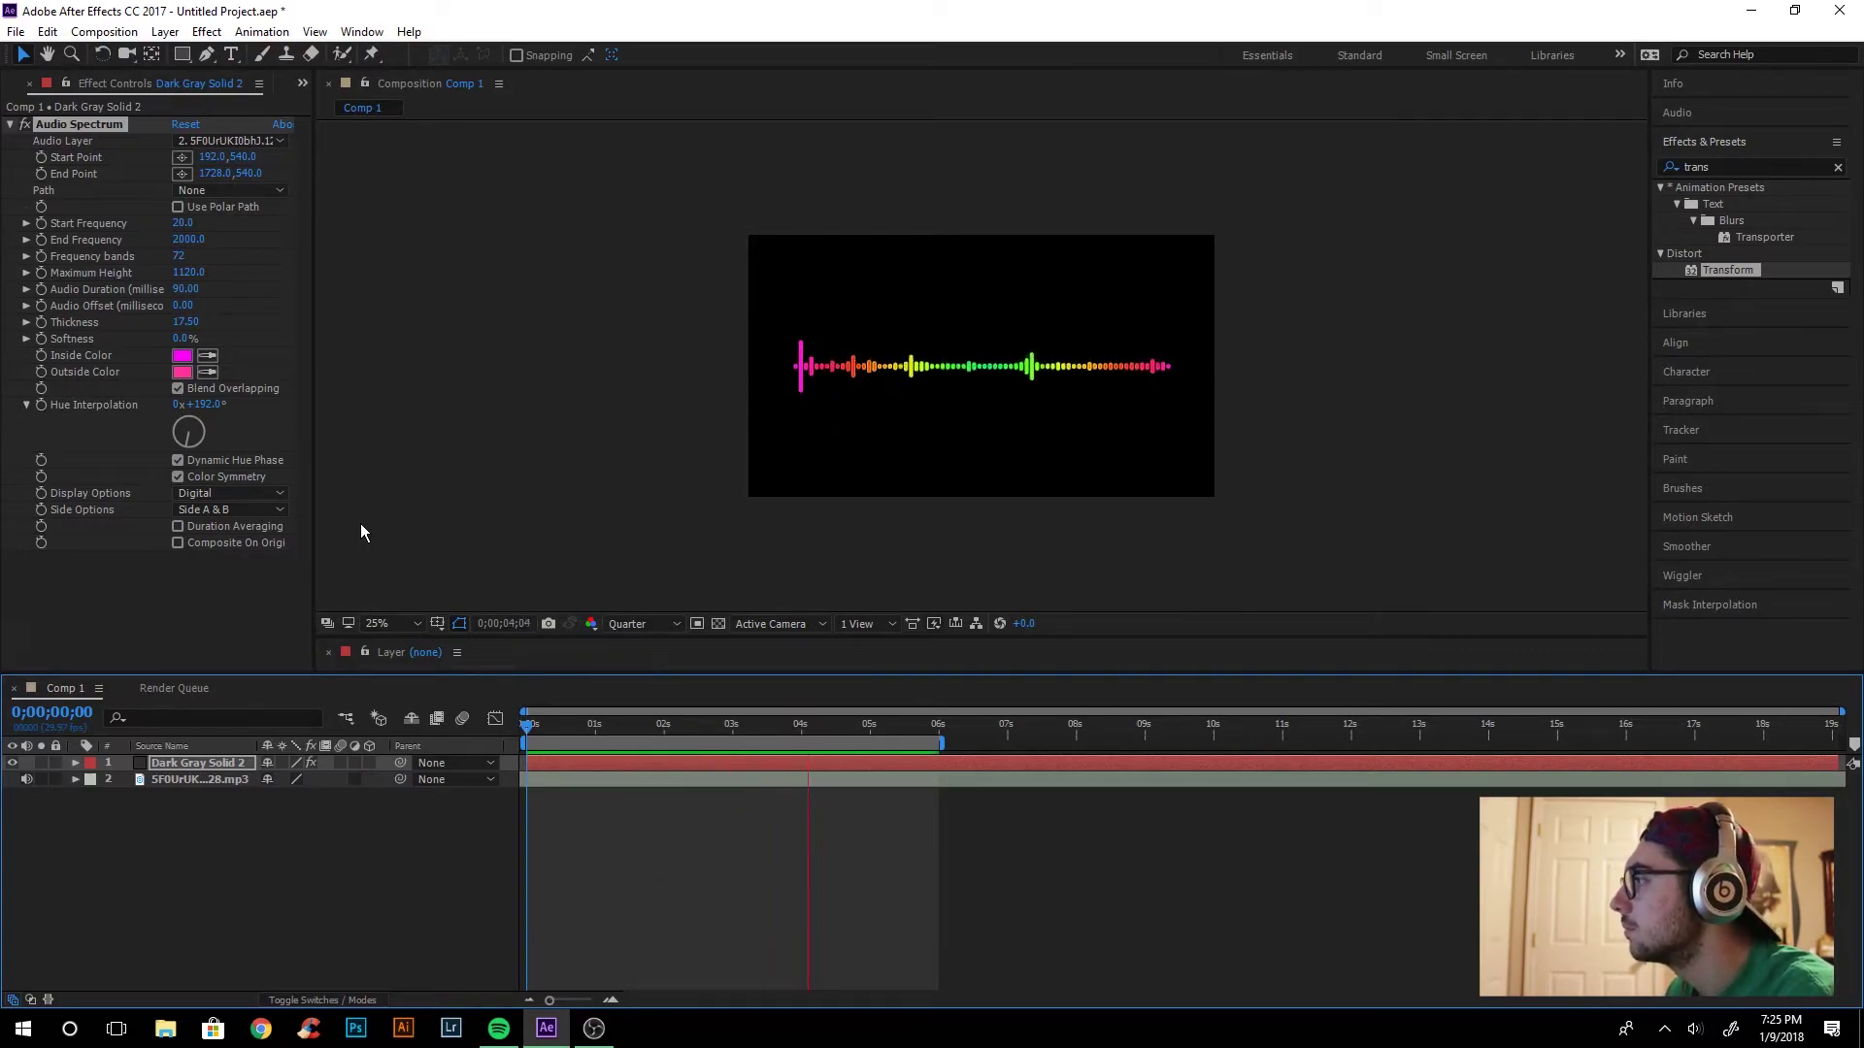
key(space)
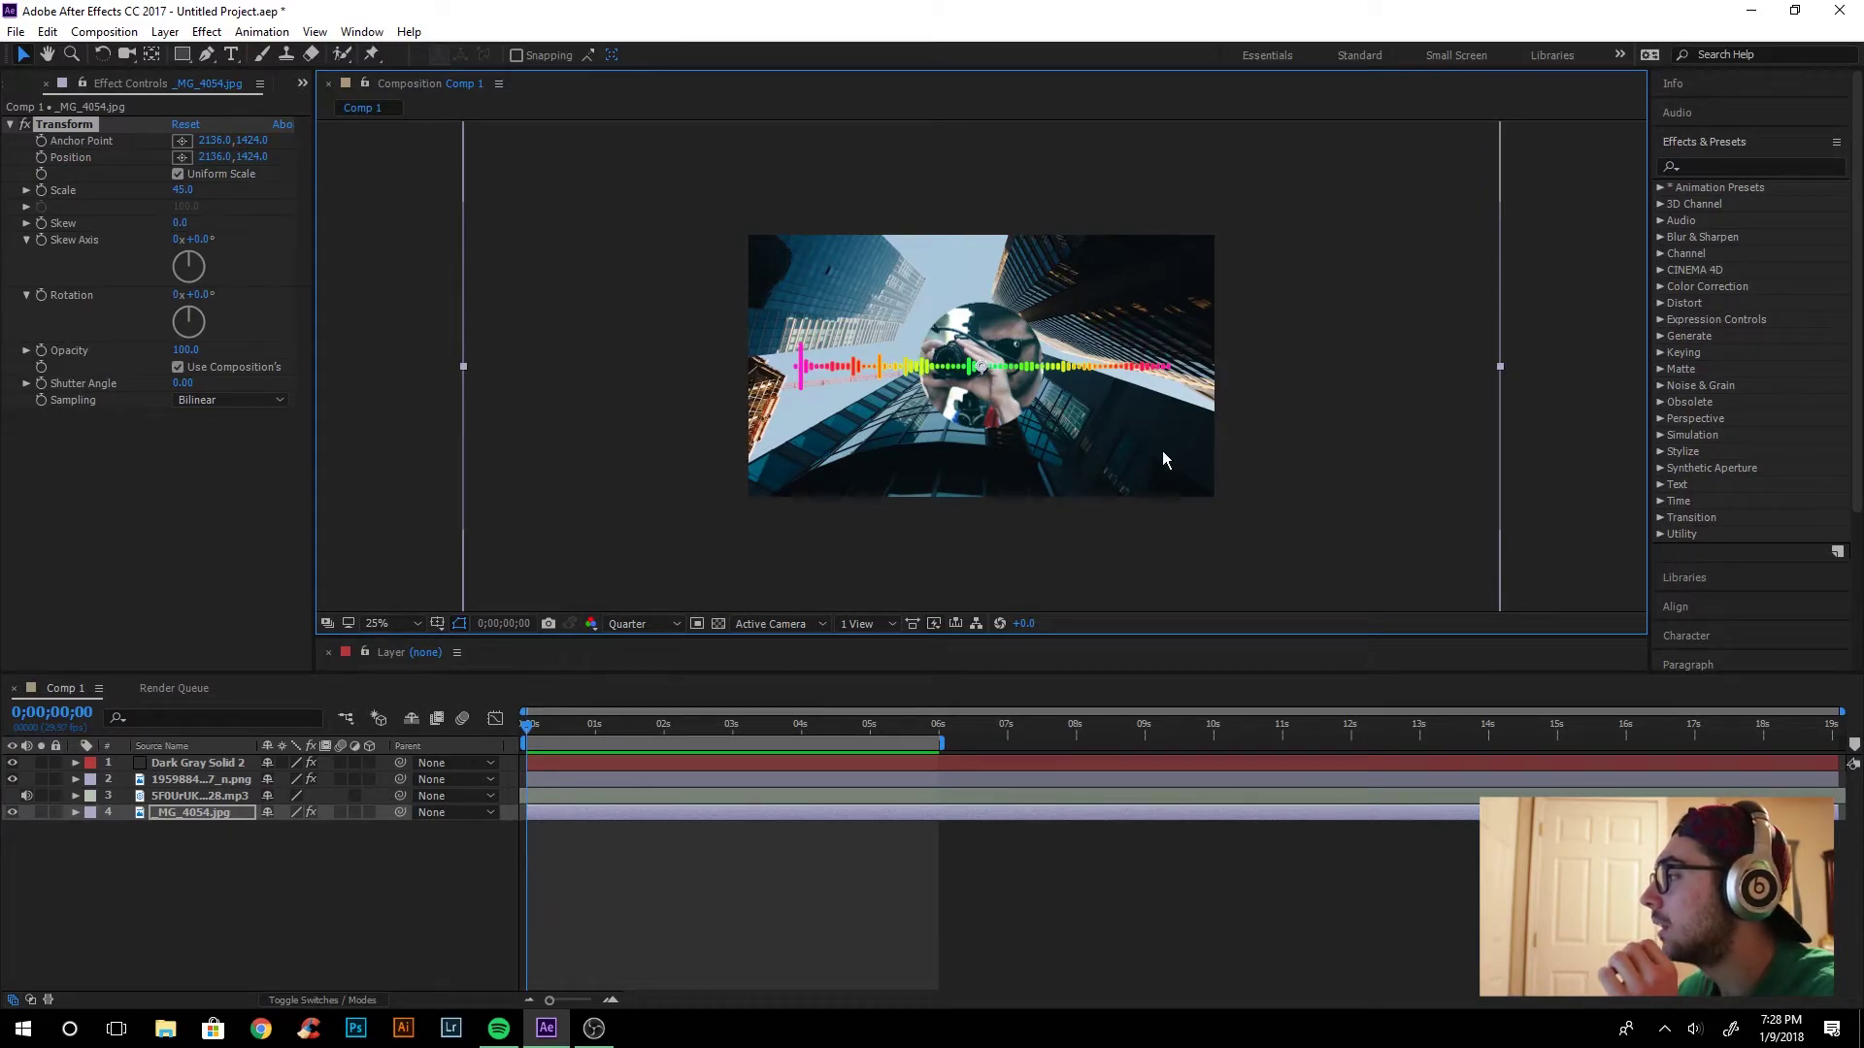
Apply the Polar Coordinates distortion effect to the dark gray solid carrying the spectrum
click(314, 900)
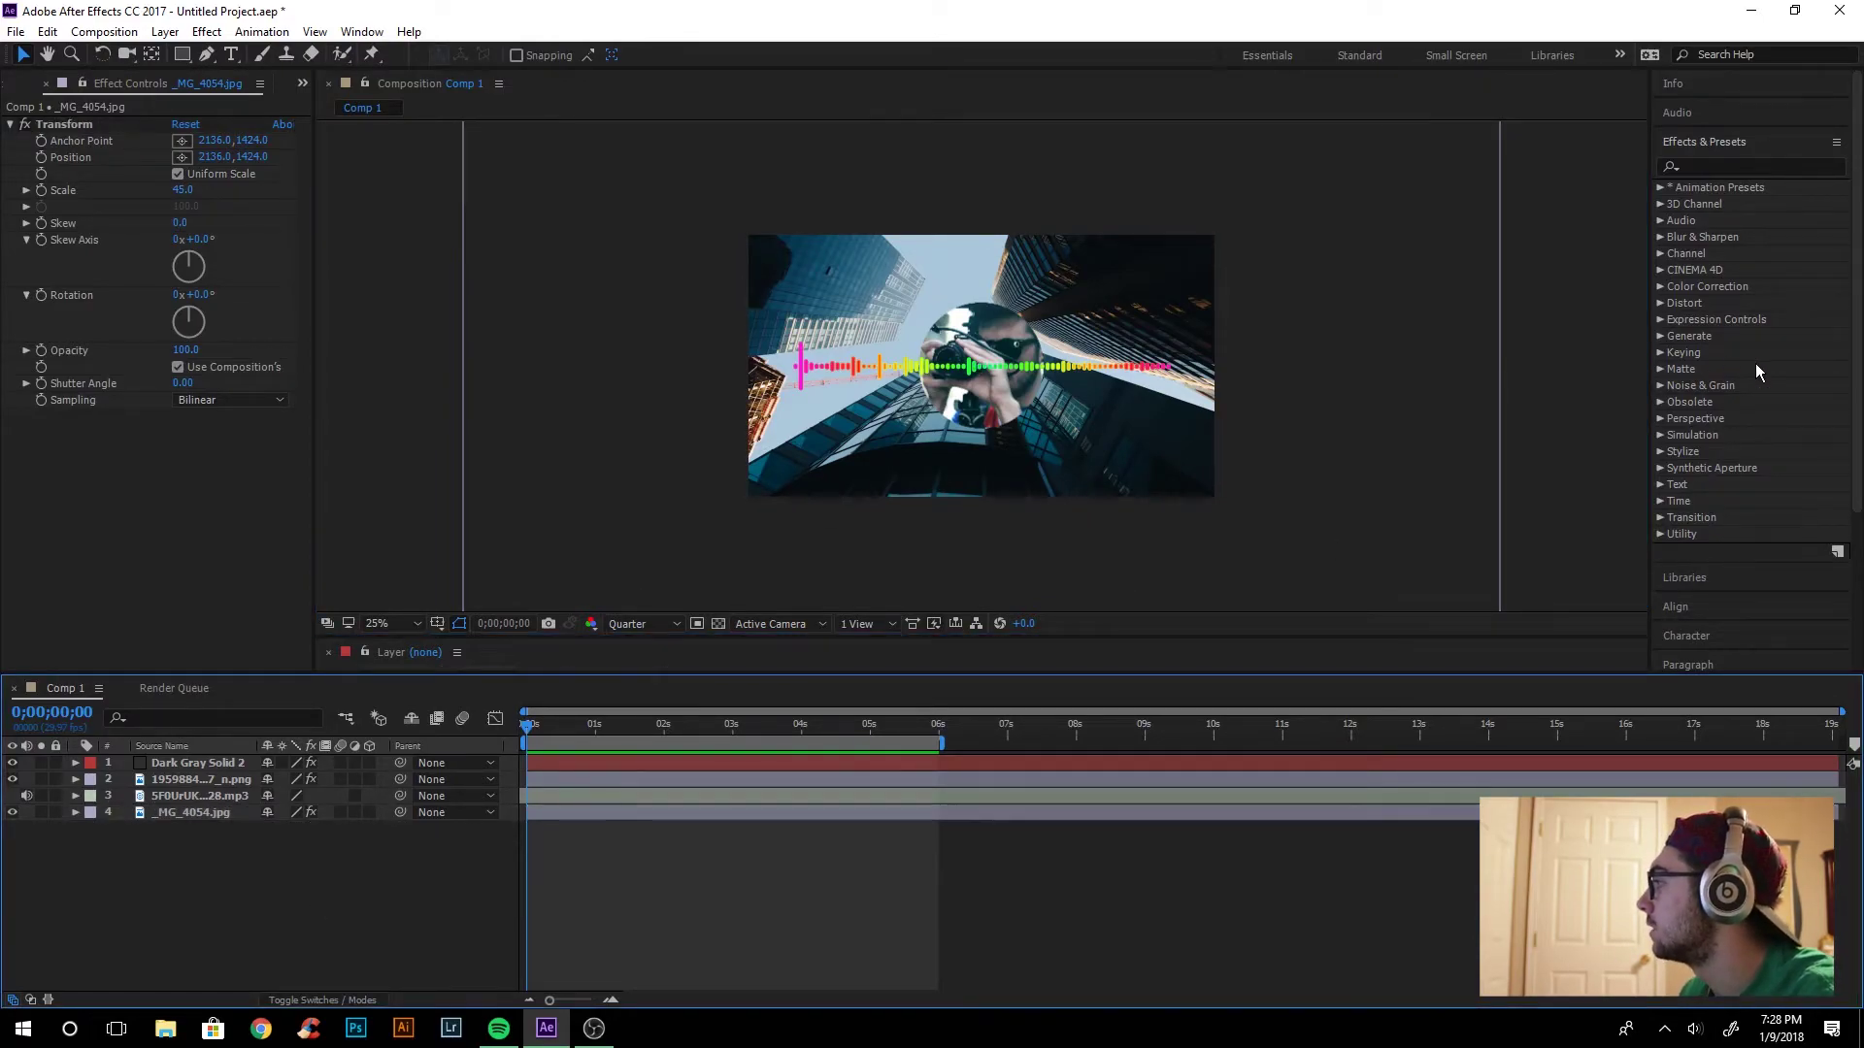
click(1658, 303)
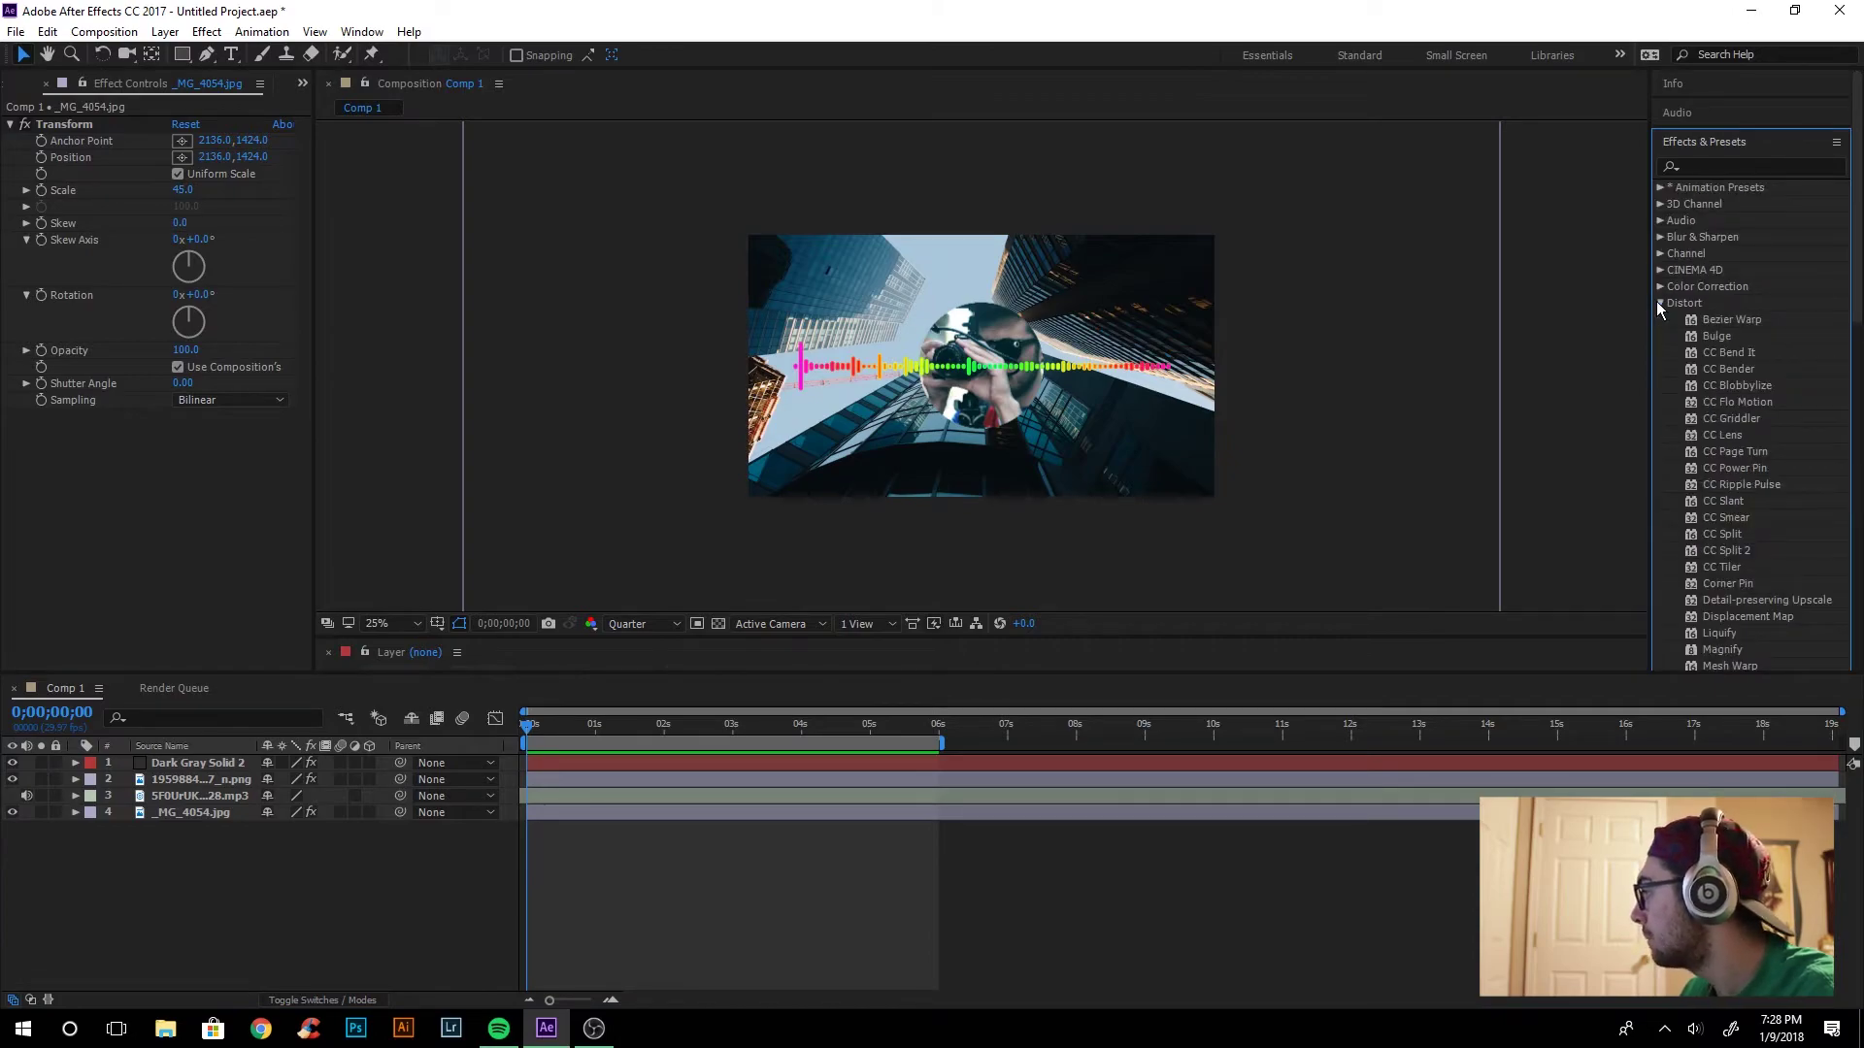
scroll(1699, 408, down, 4)
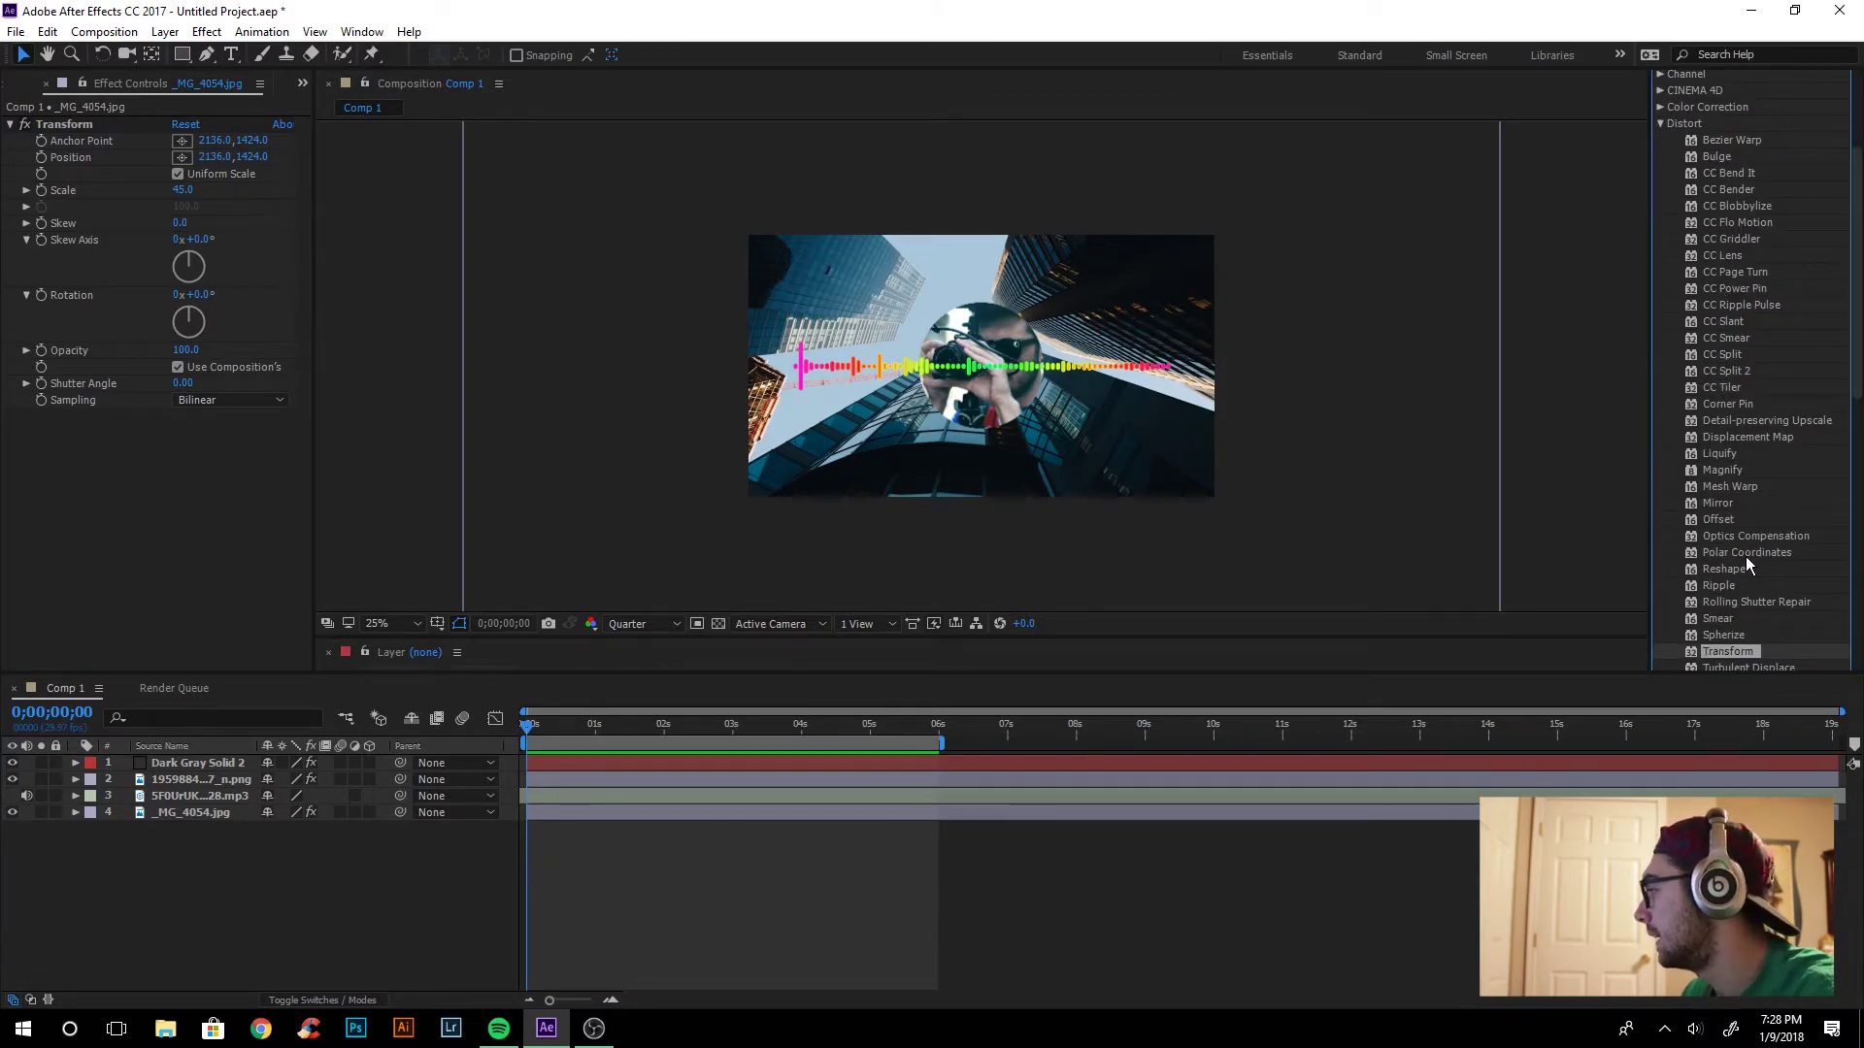
drag(1750, 554, 227, 766)
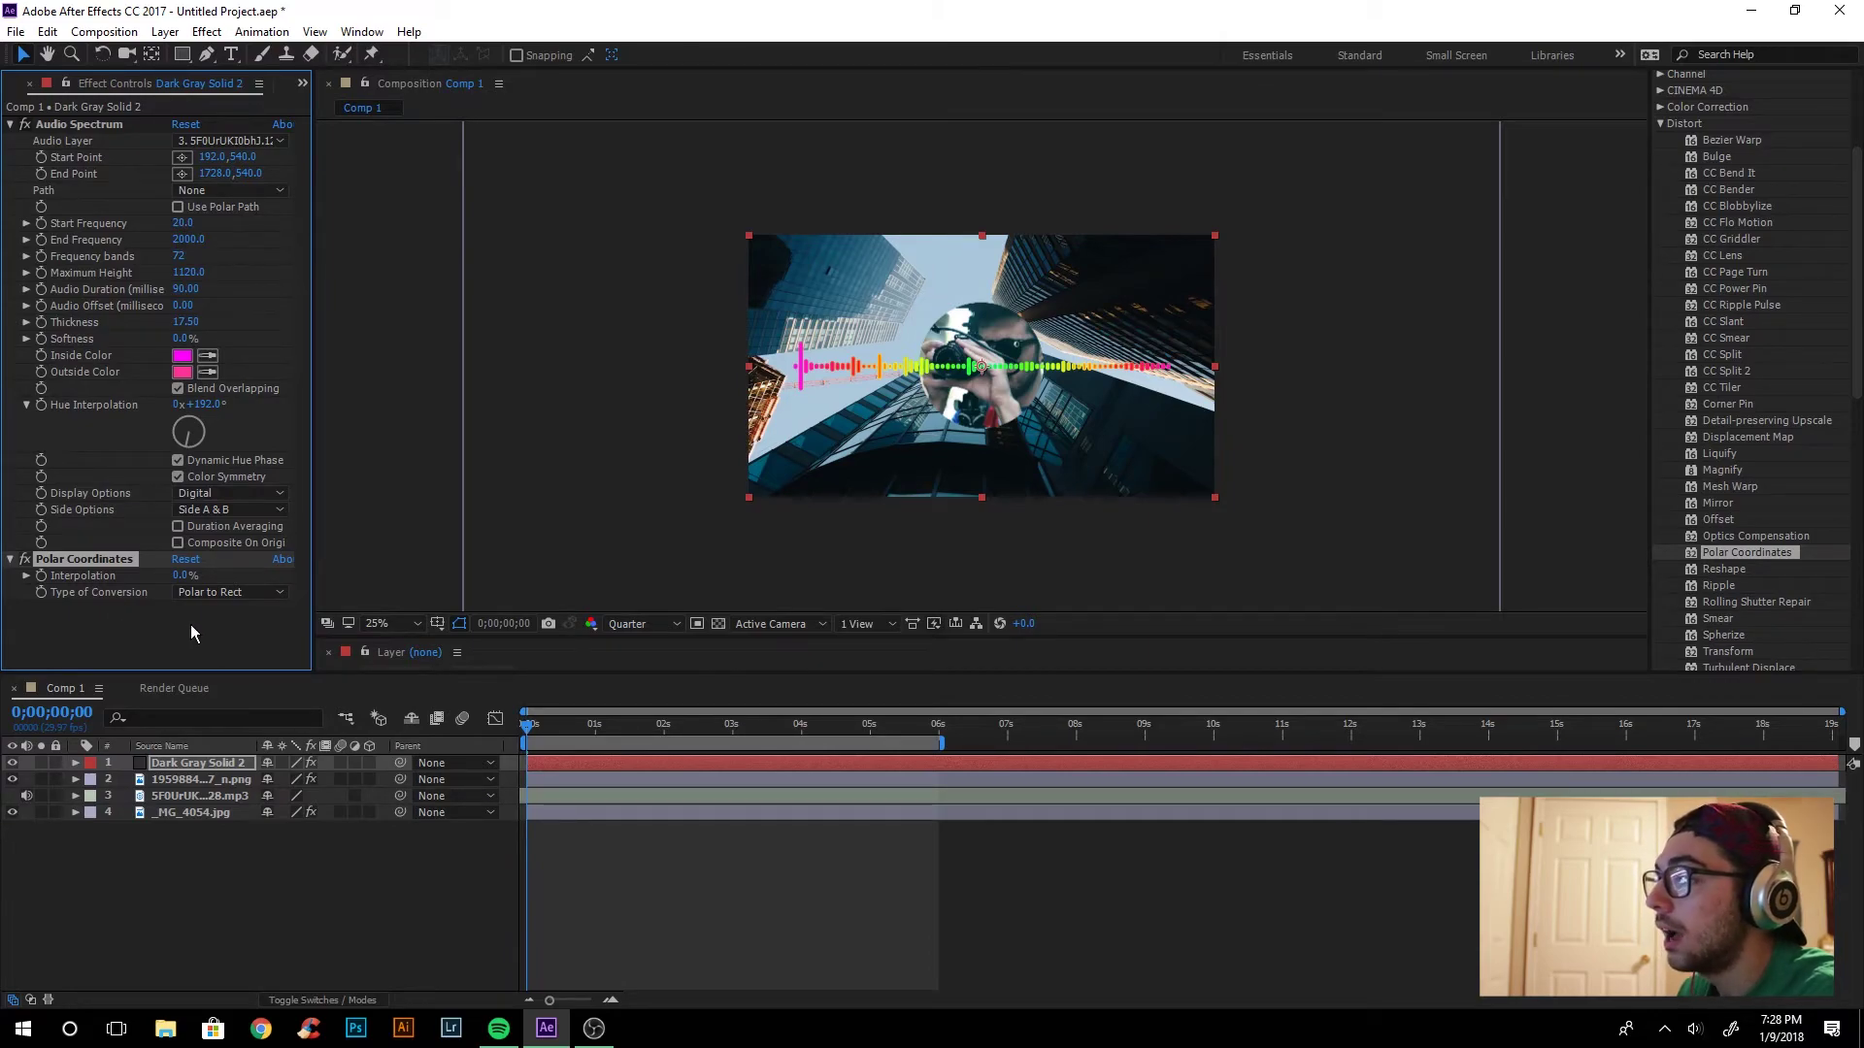
Set the Polar Coordinates conversion to Rect to Polar with an interpolation of 81%
click(213, 594)
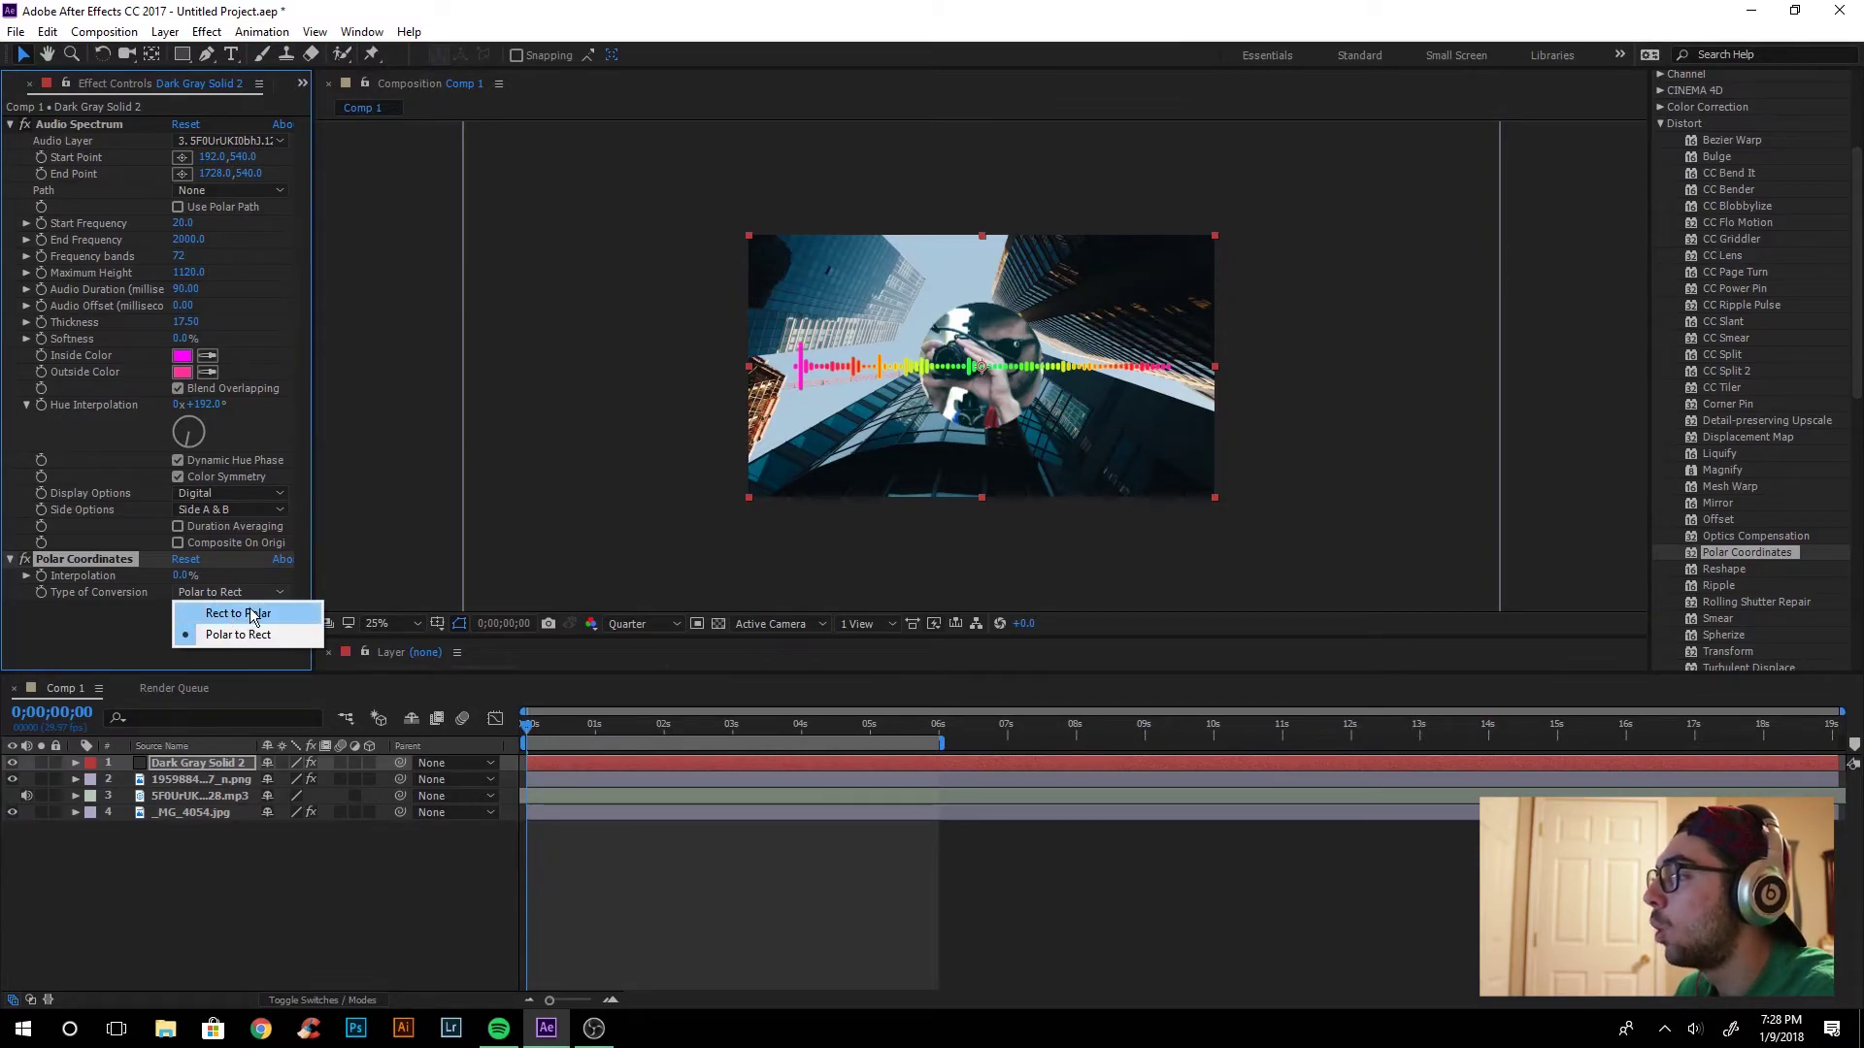
click(253, 613)
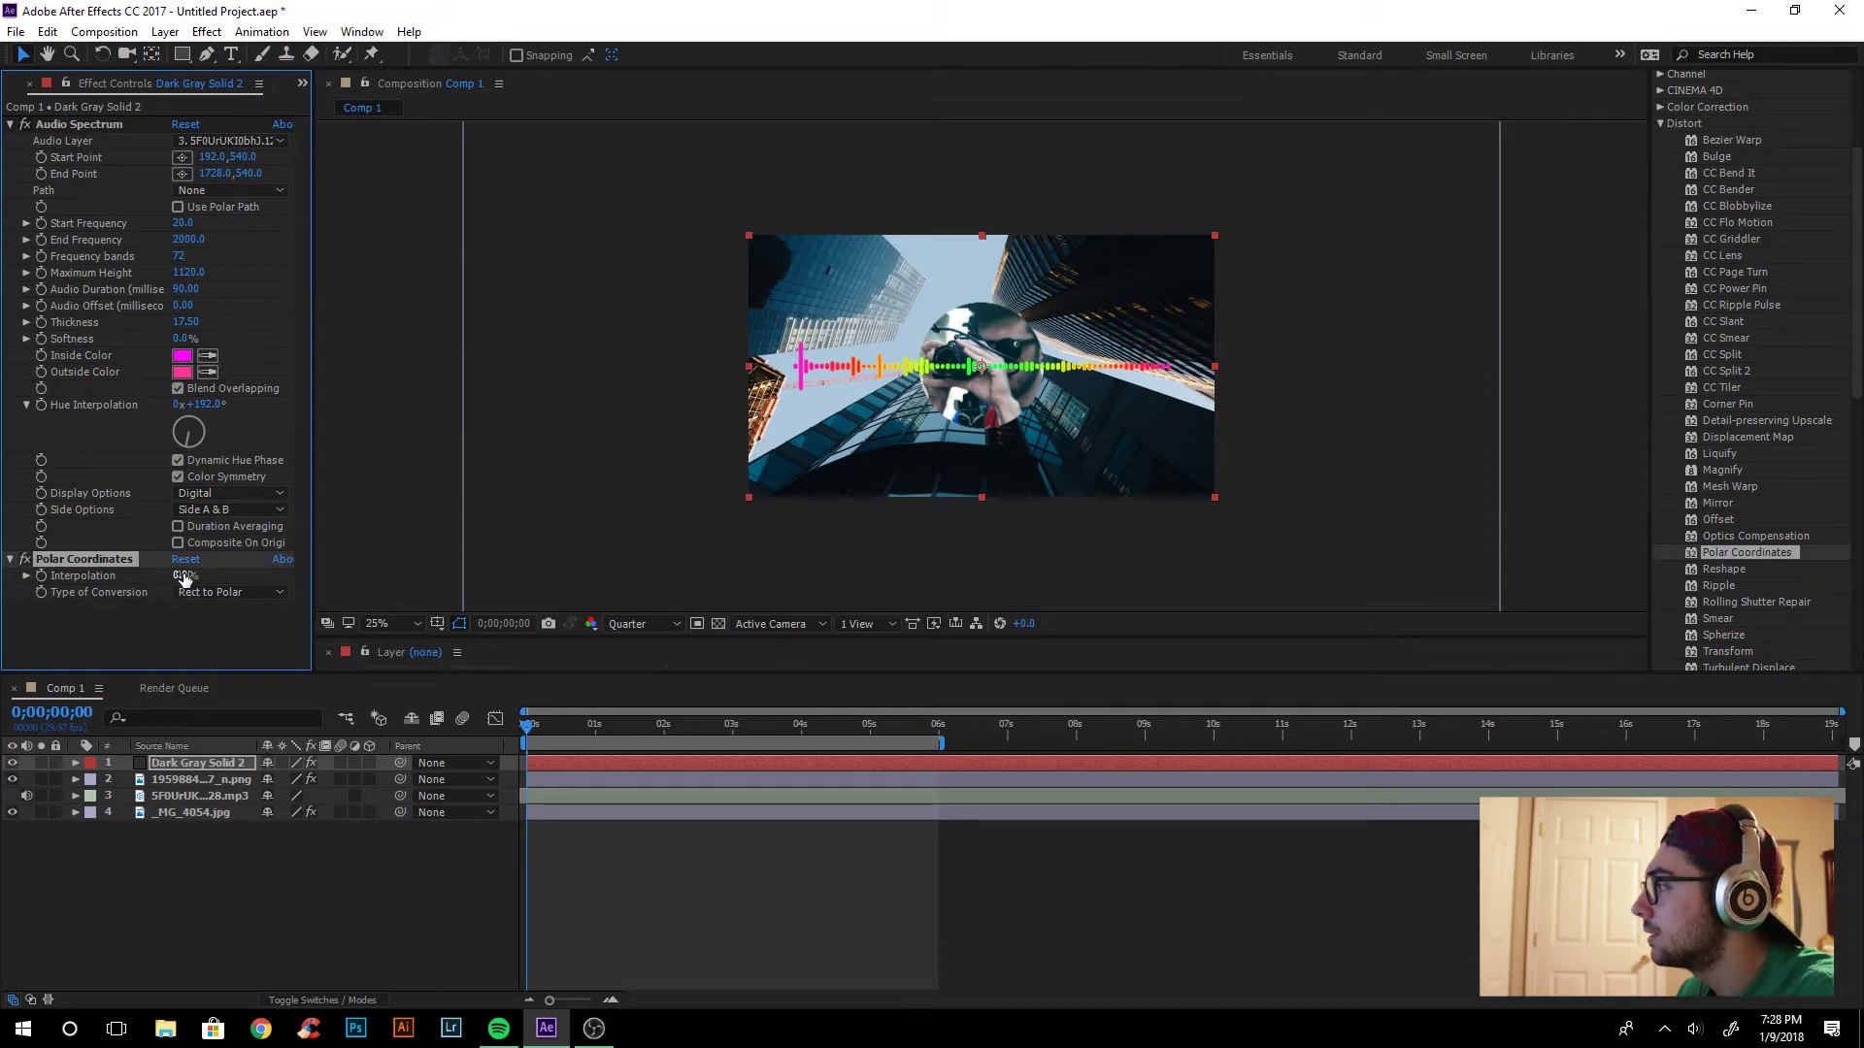
drag(192, 575, 269, 580)
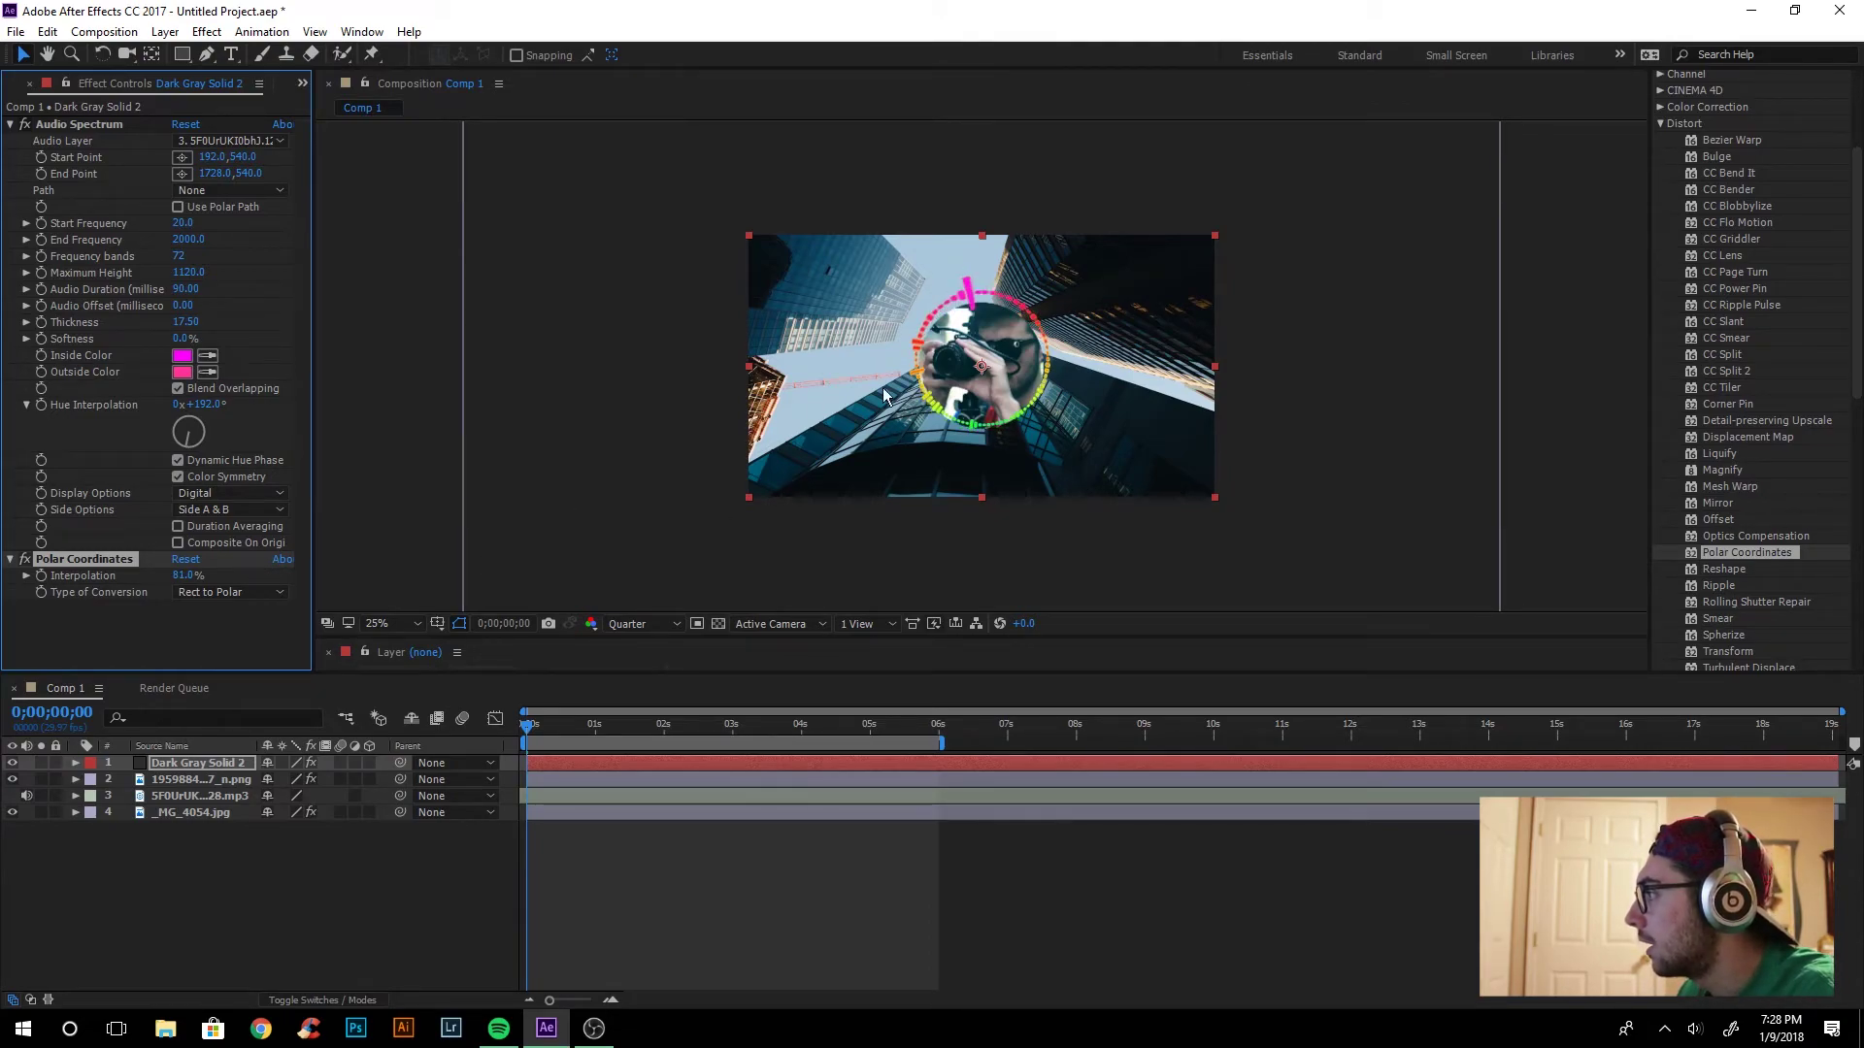
Move the circular spectrum slightly downward so it frames the round photo in the composition
drag(977, 367, 976, 371)
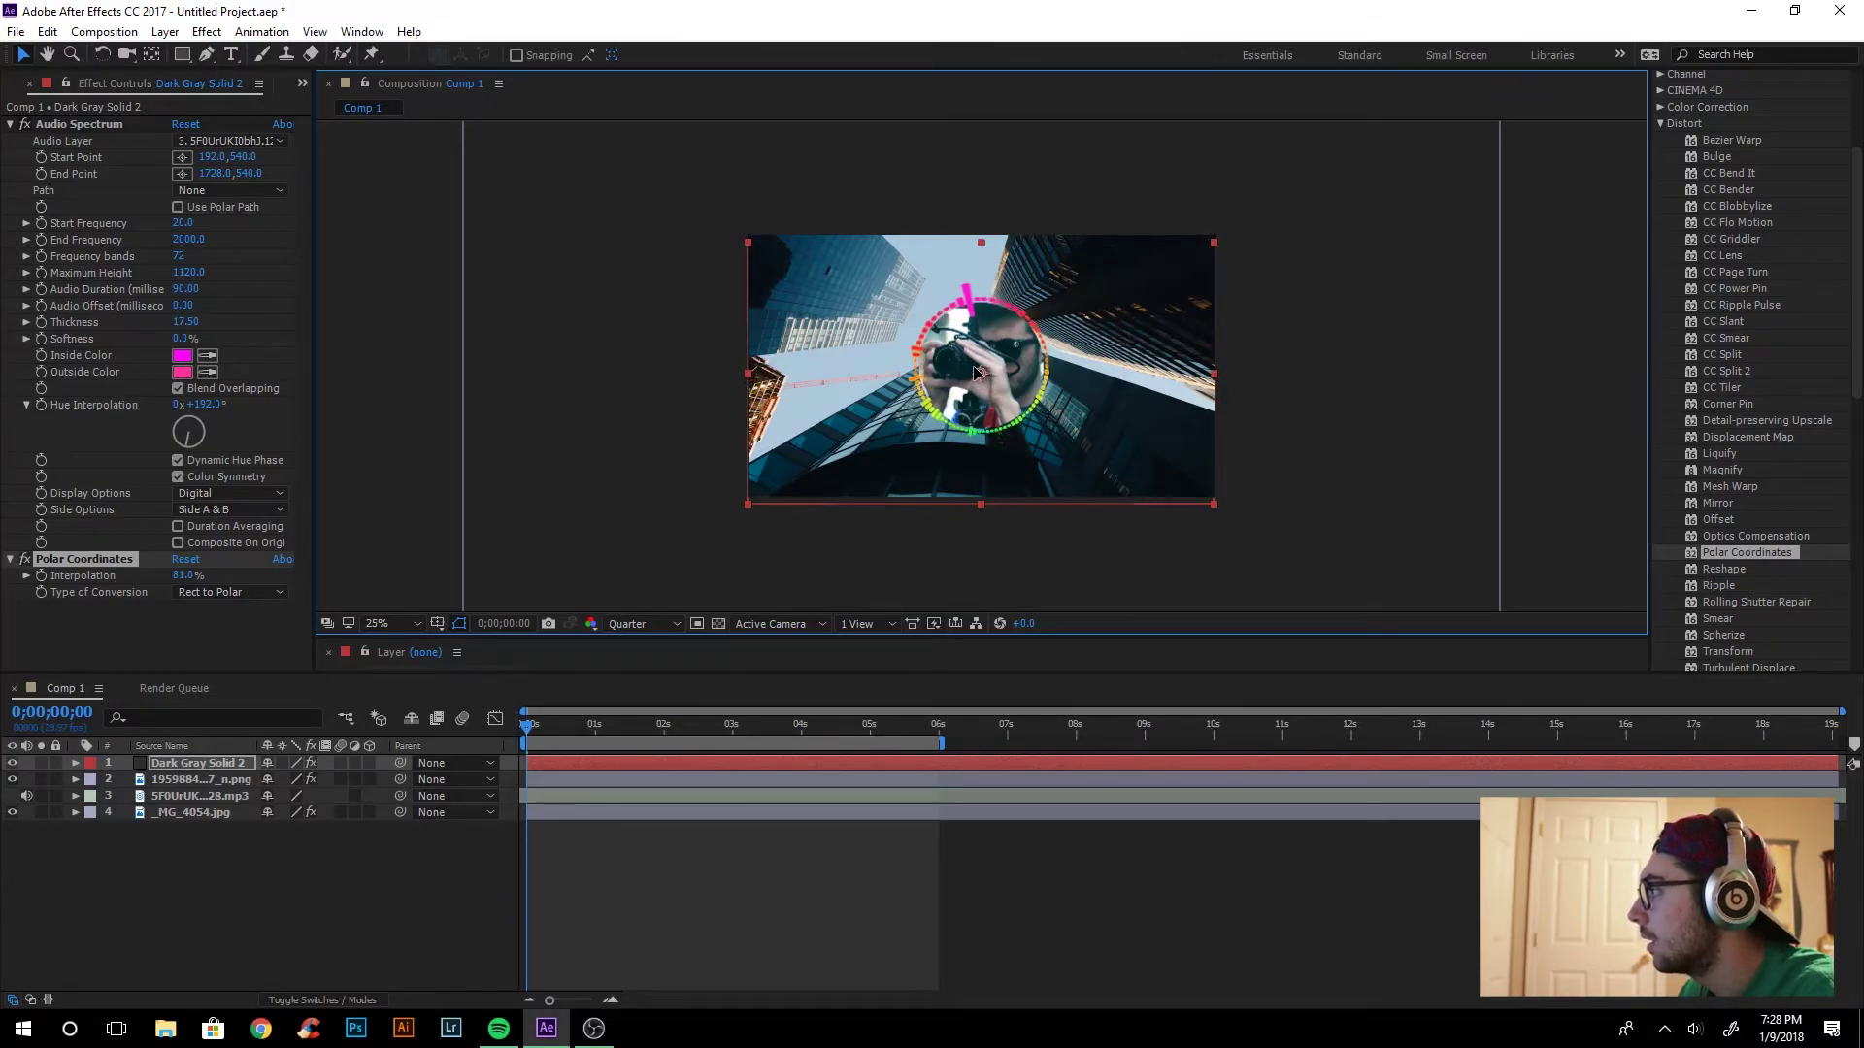
scroll(983, 365, up, 4)
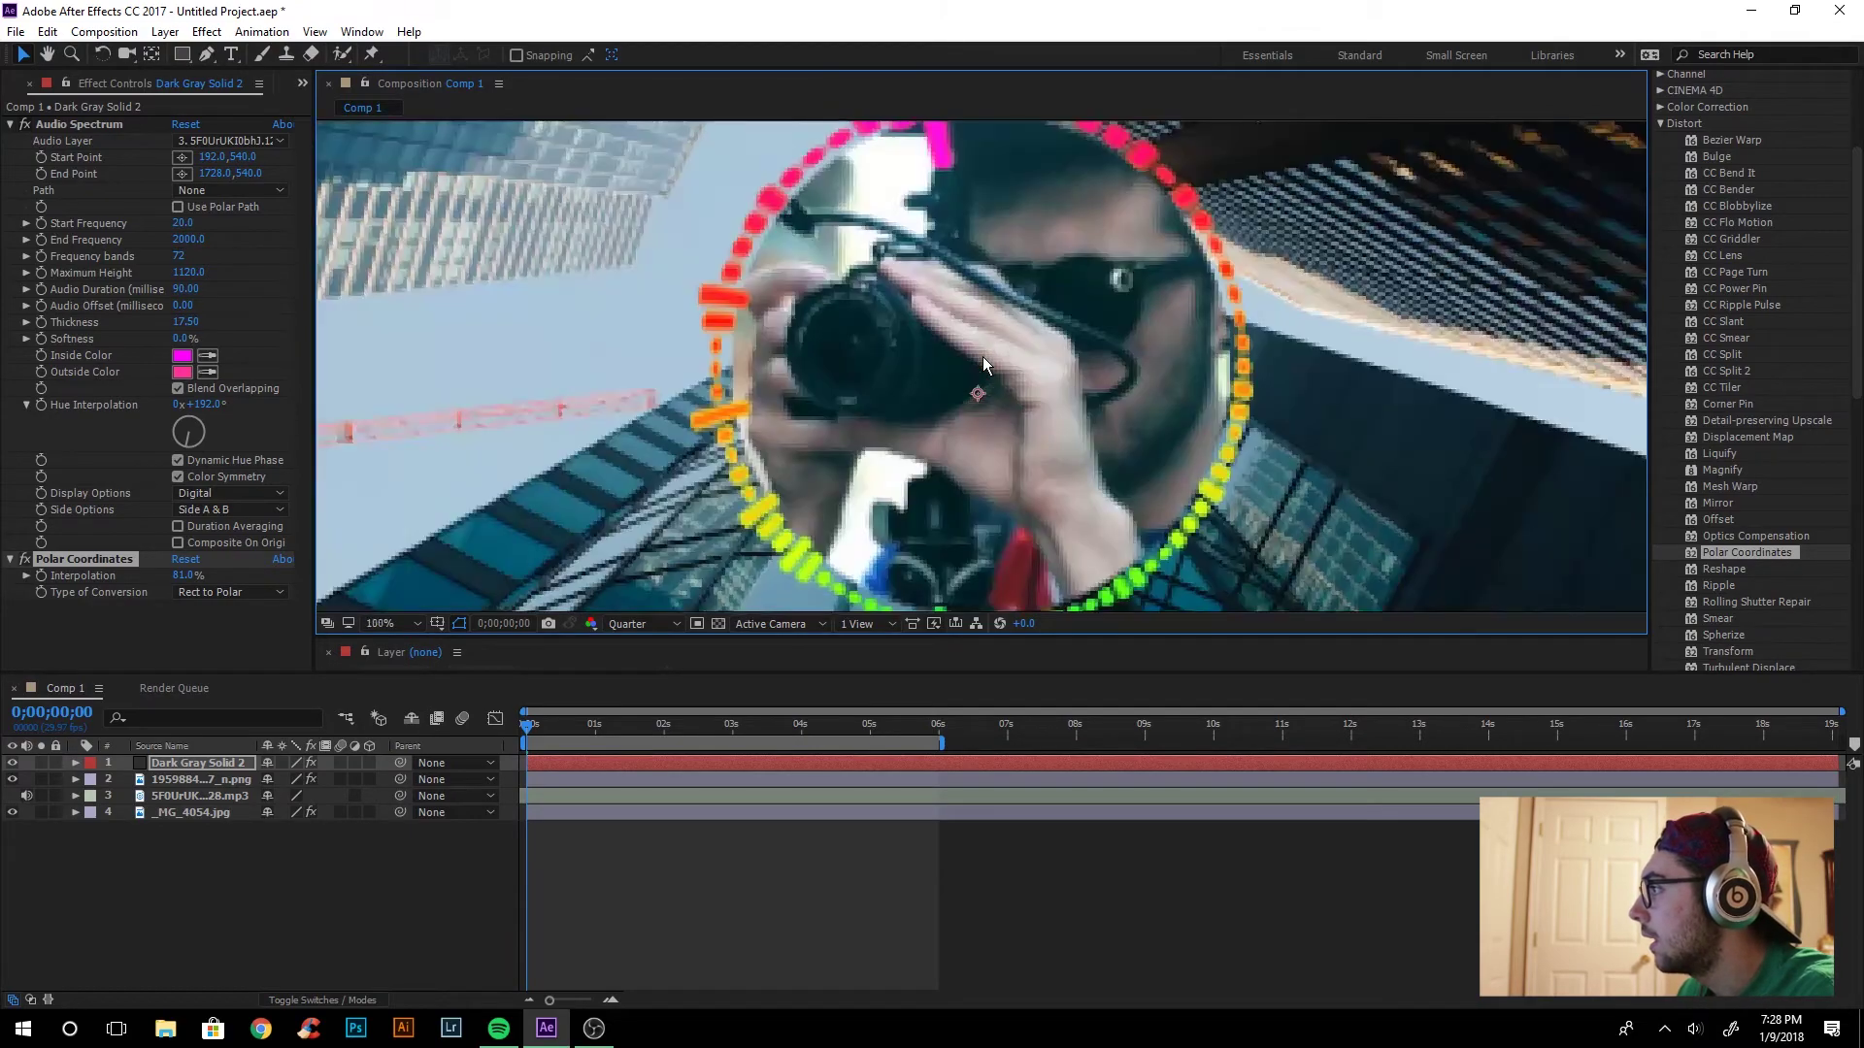
scroll(983, 365, down, 2)
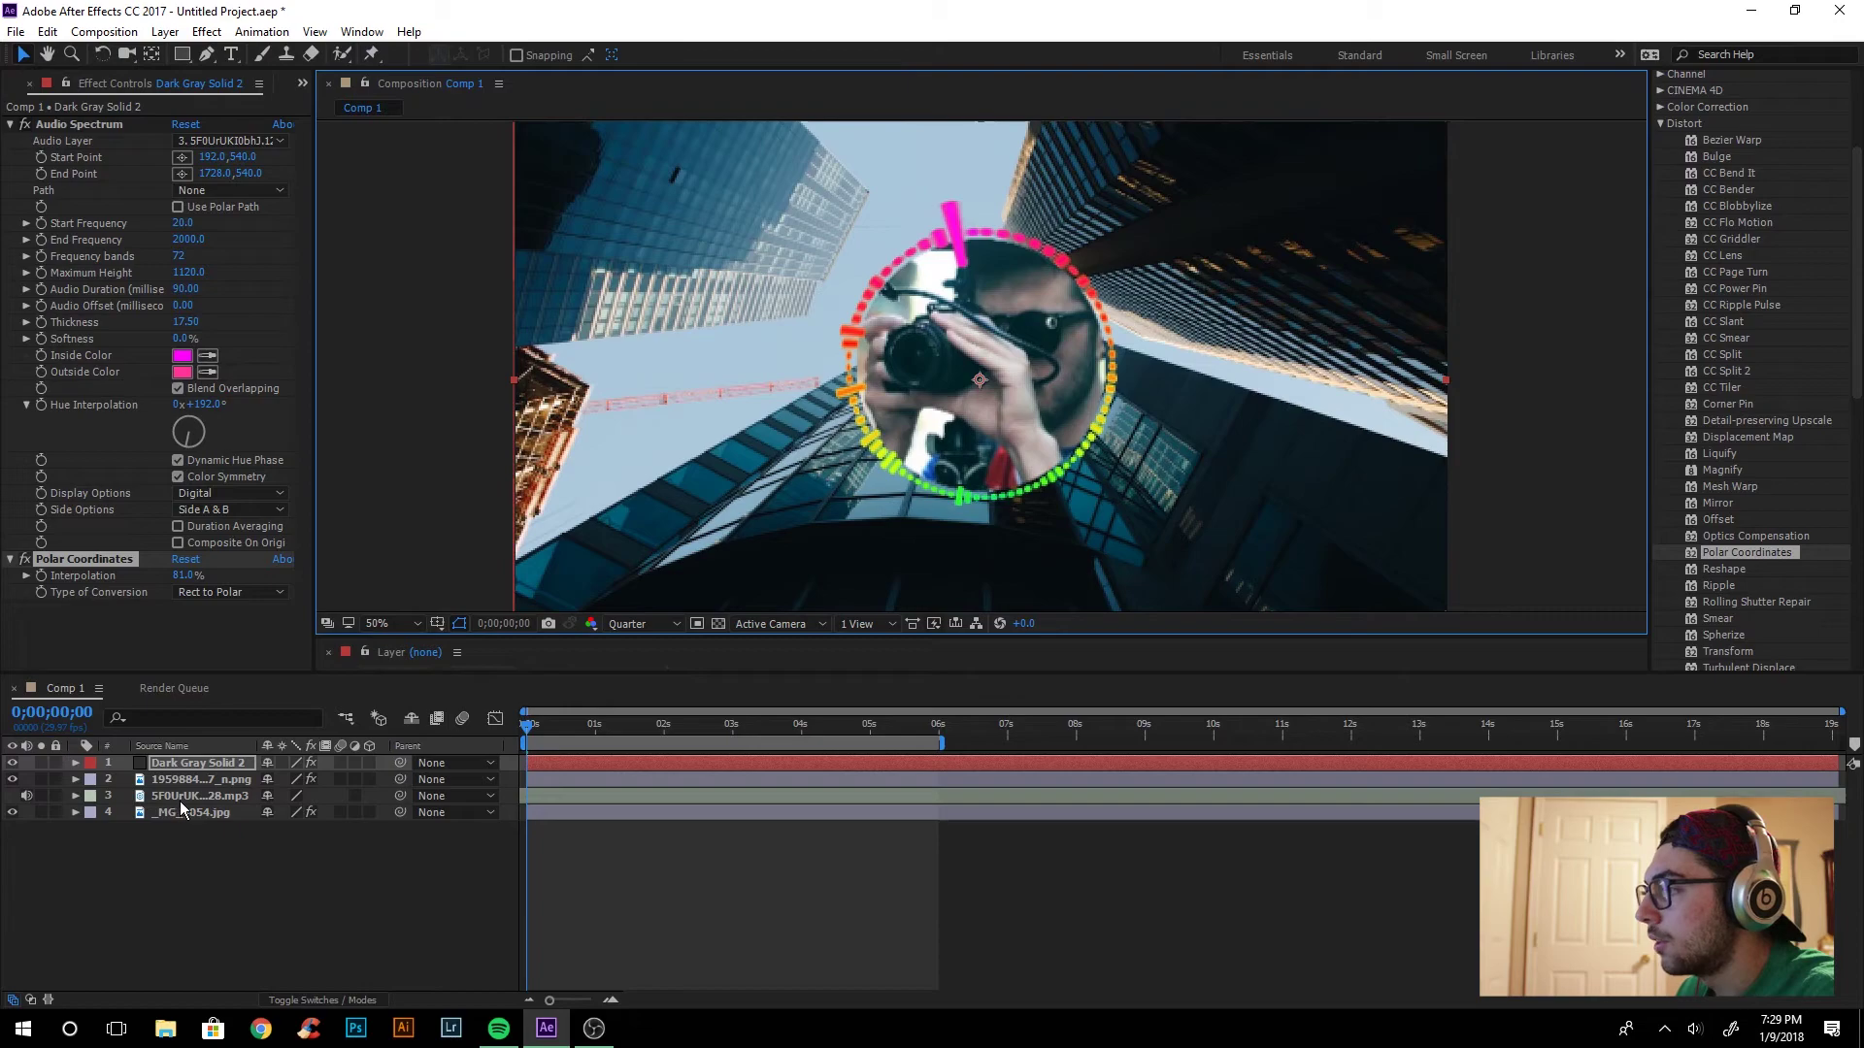
Enlarge the round photo to a Transform effect scale of 104 so it fills the spectrum ring
click(204, 780)
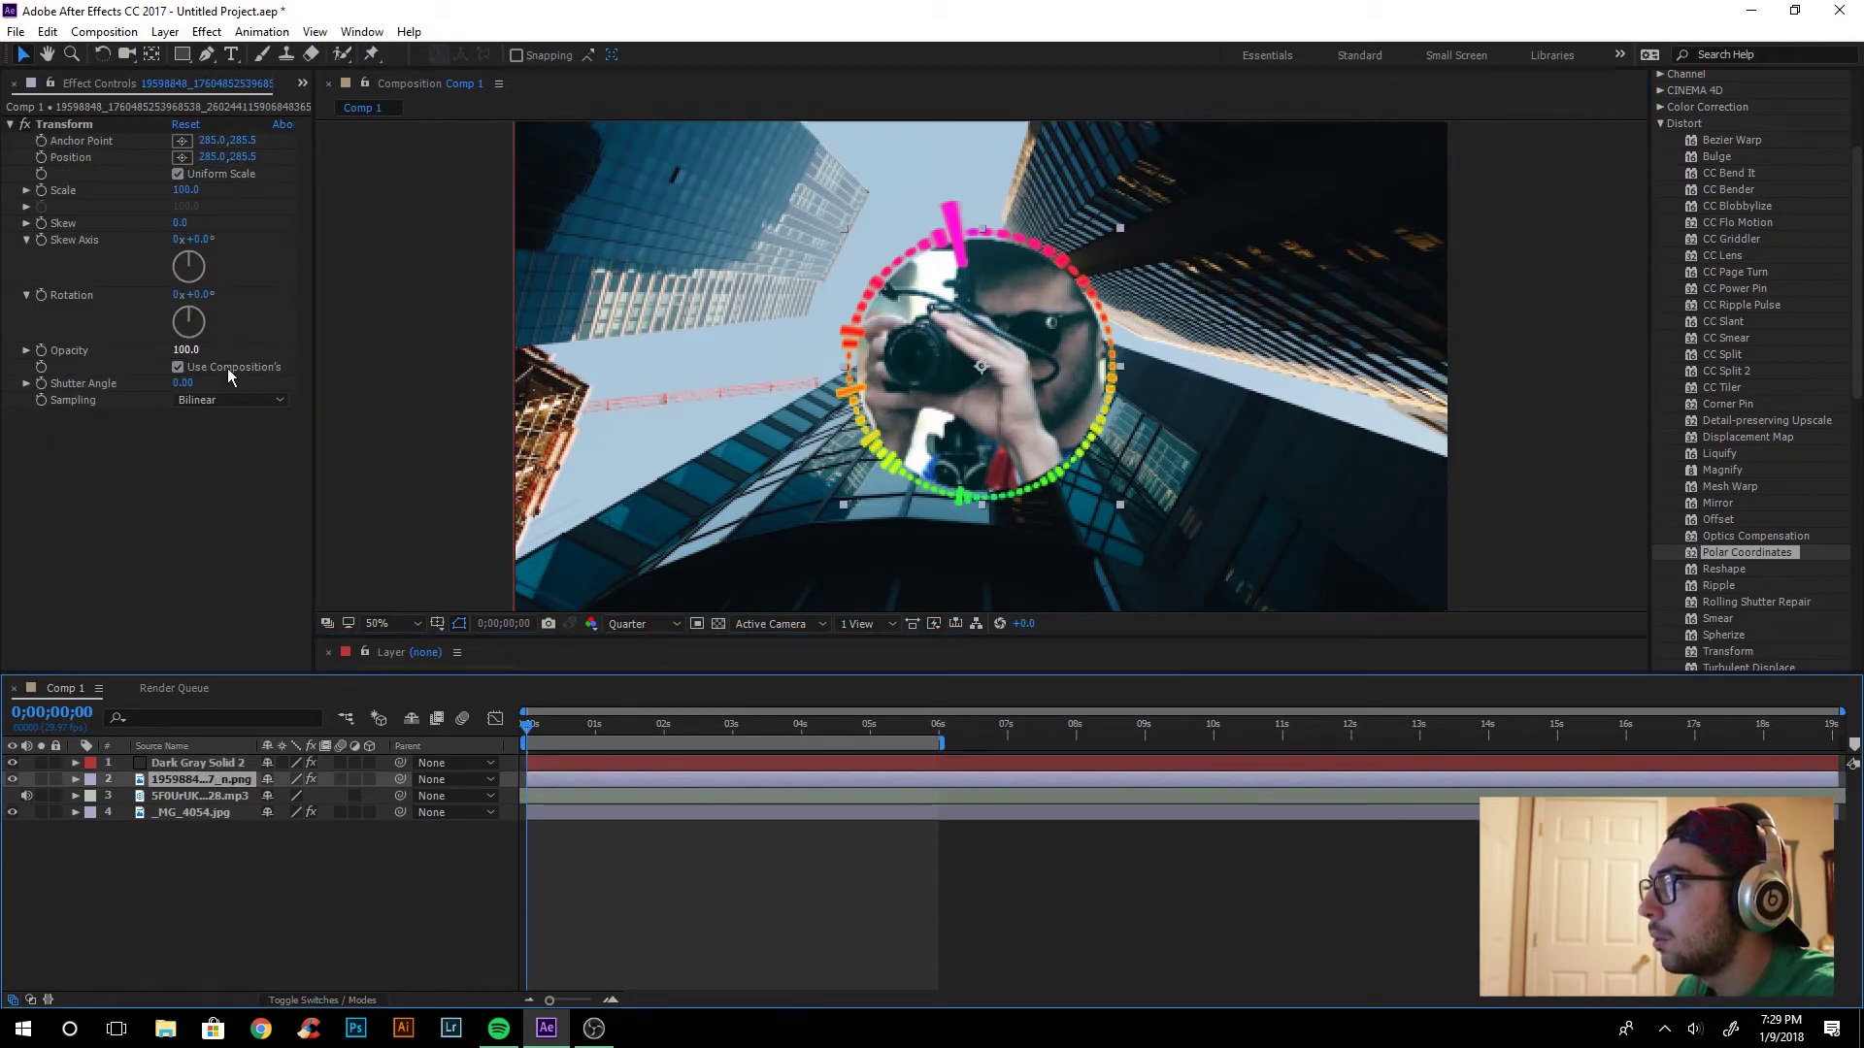
click(185, 190)
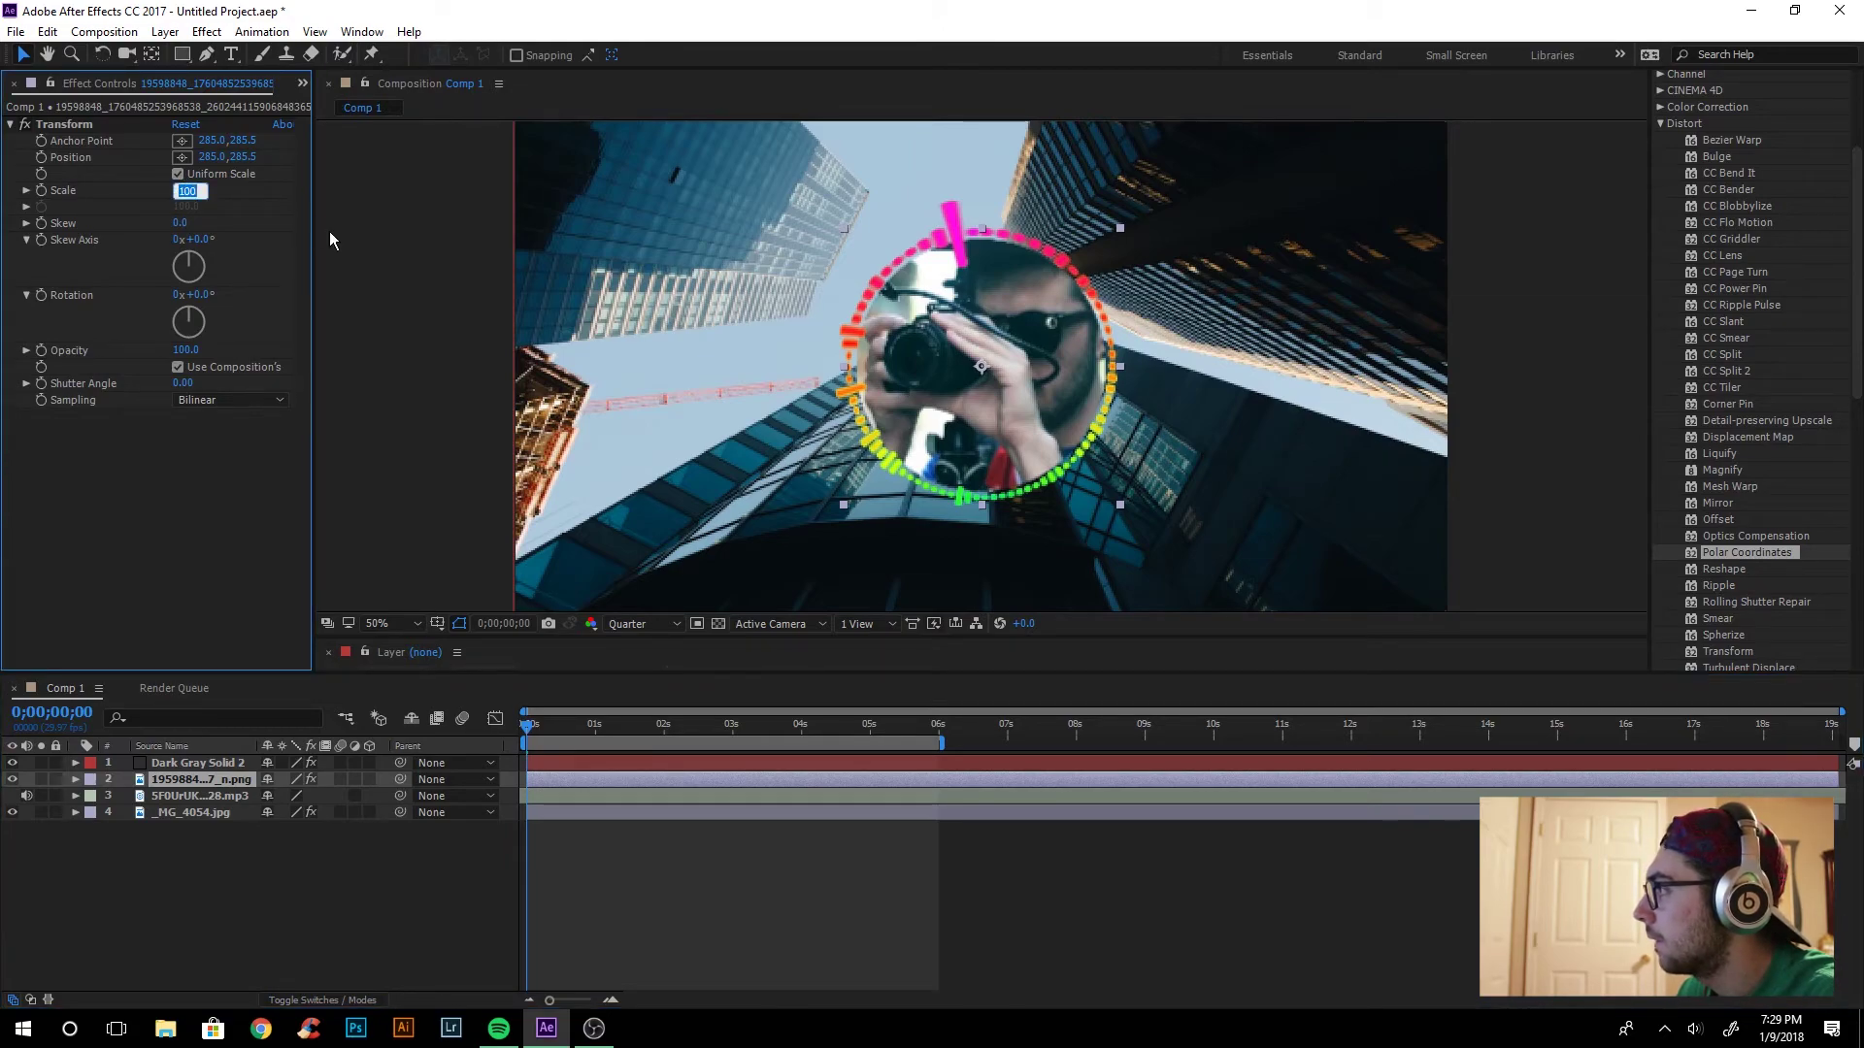
key(Up)
key(Up)
key(Up)
key(Up)
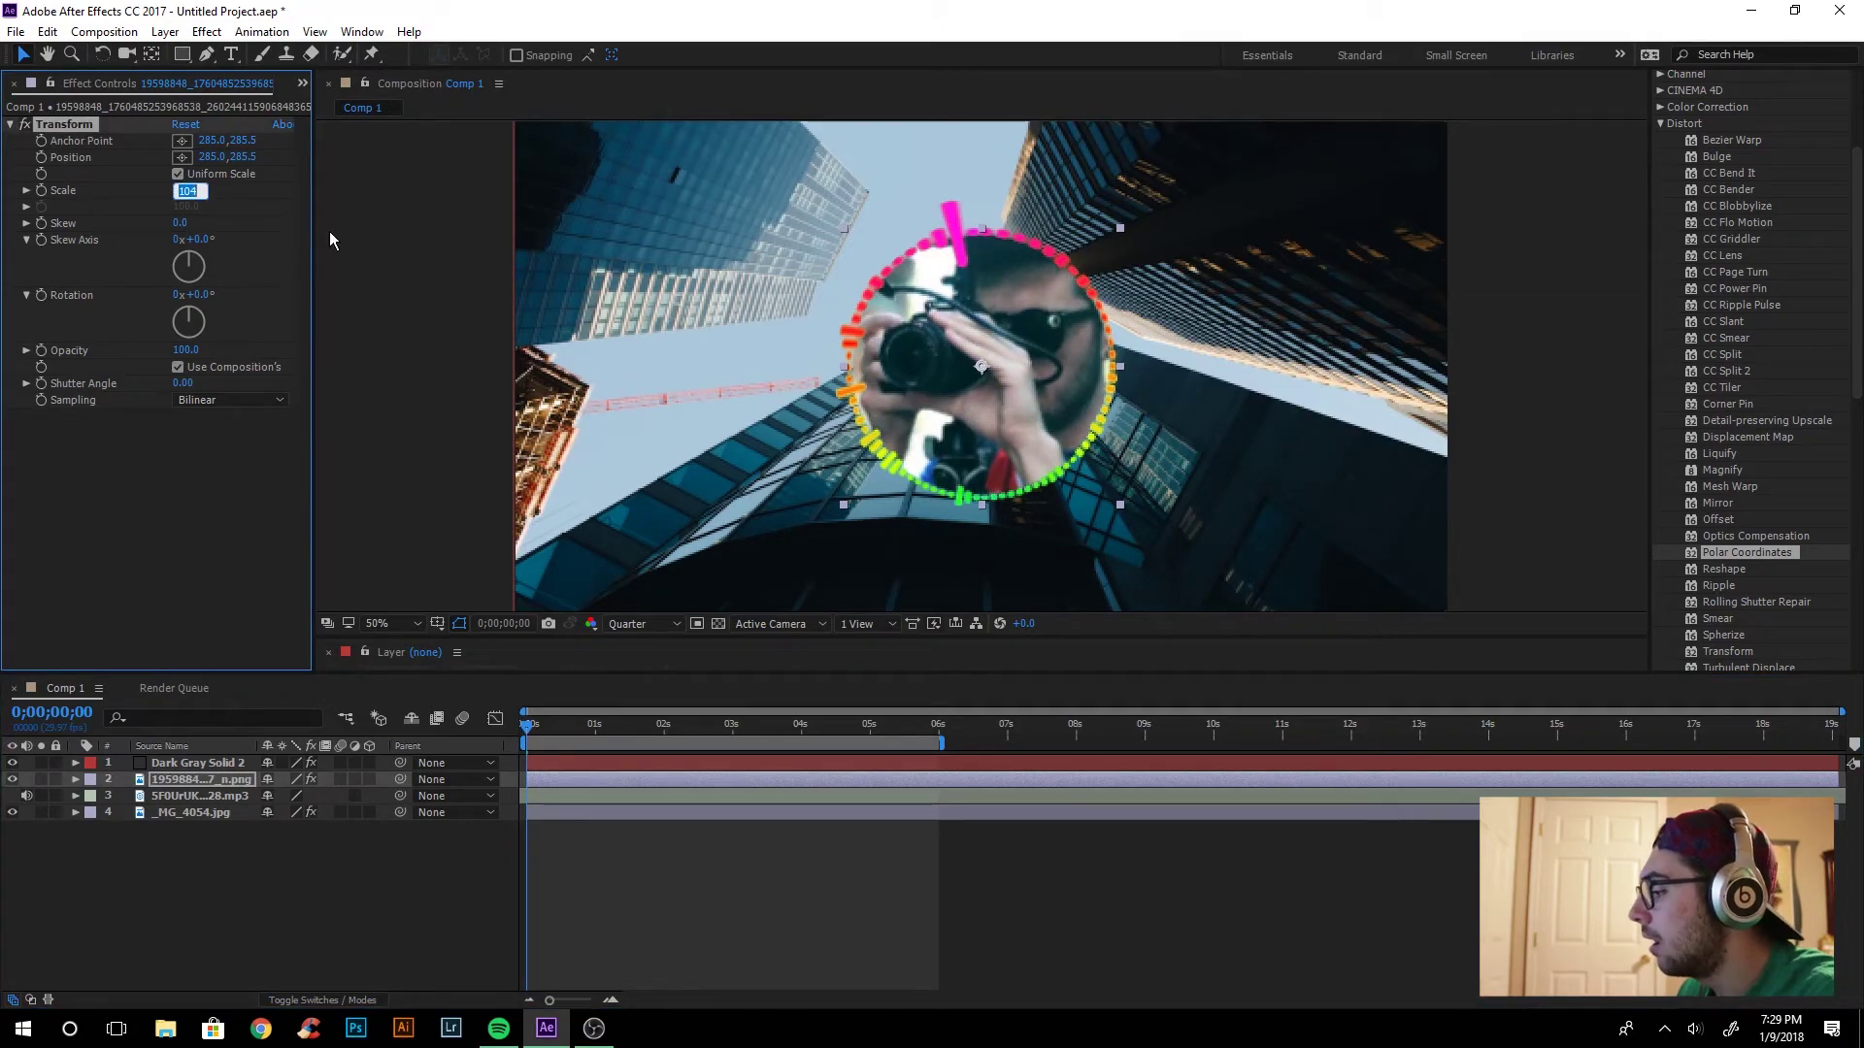
Play back the circular spectrum around the enlarged photo from the start of the timeline, stopping after a few seconds
scroll(1004, 468, down, 2)
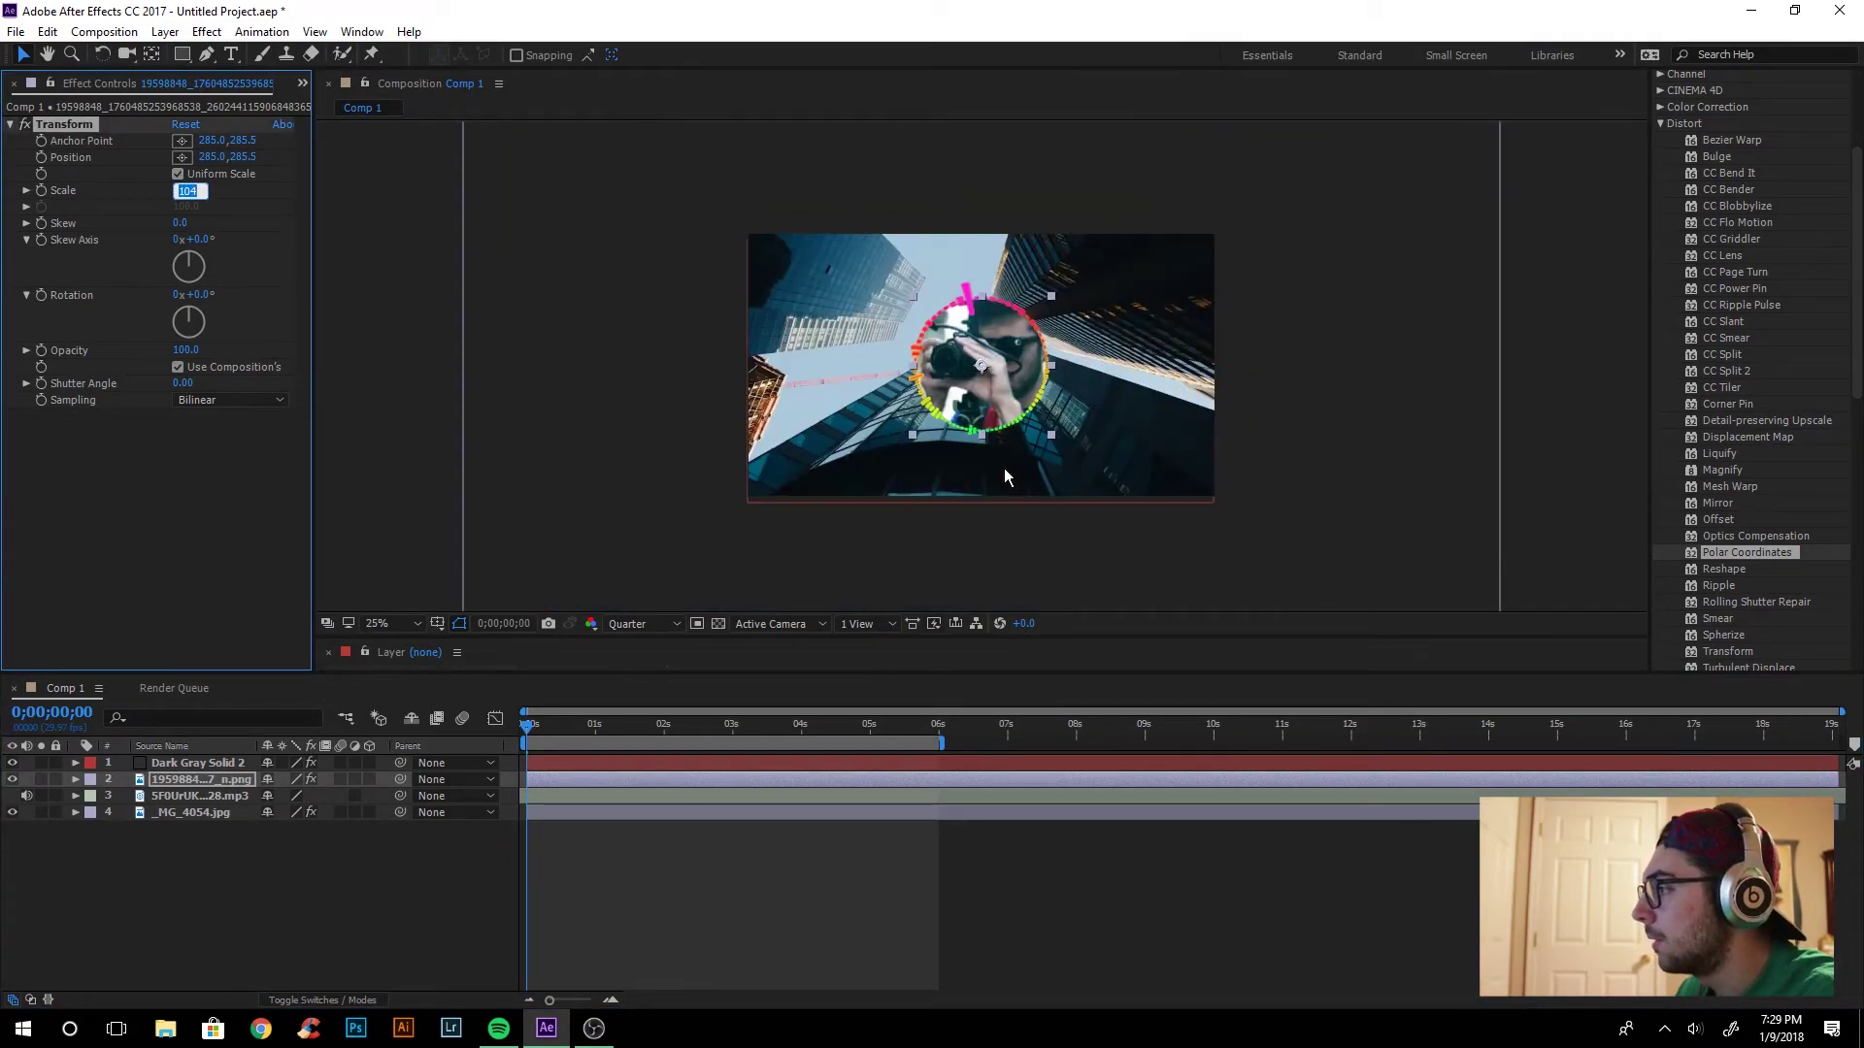
click(485, 738)
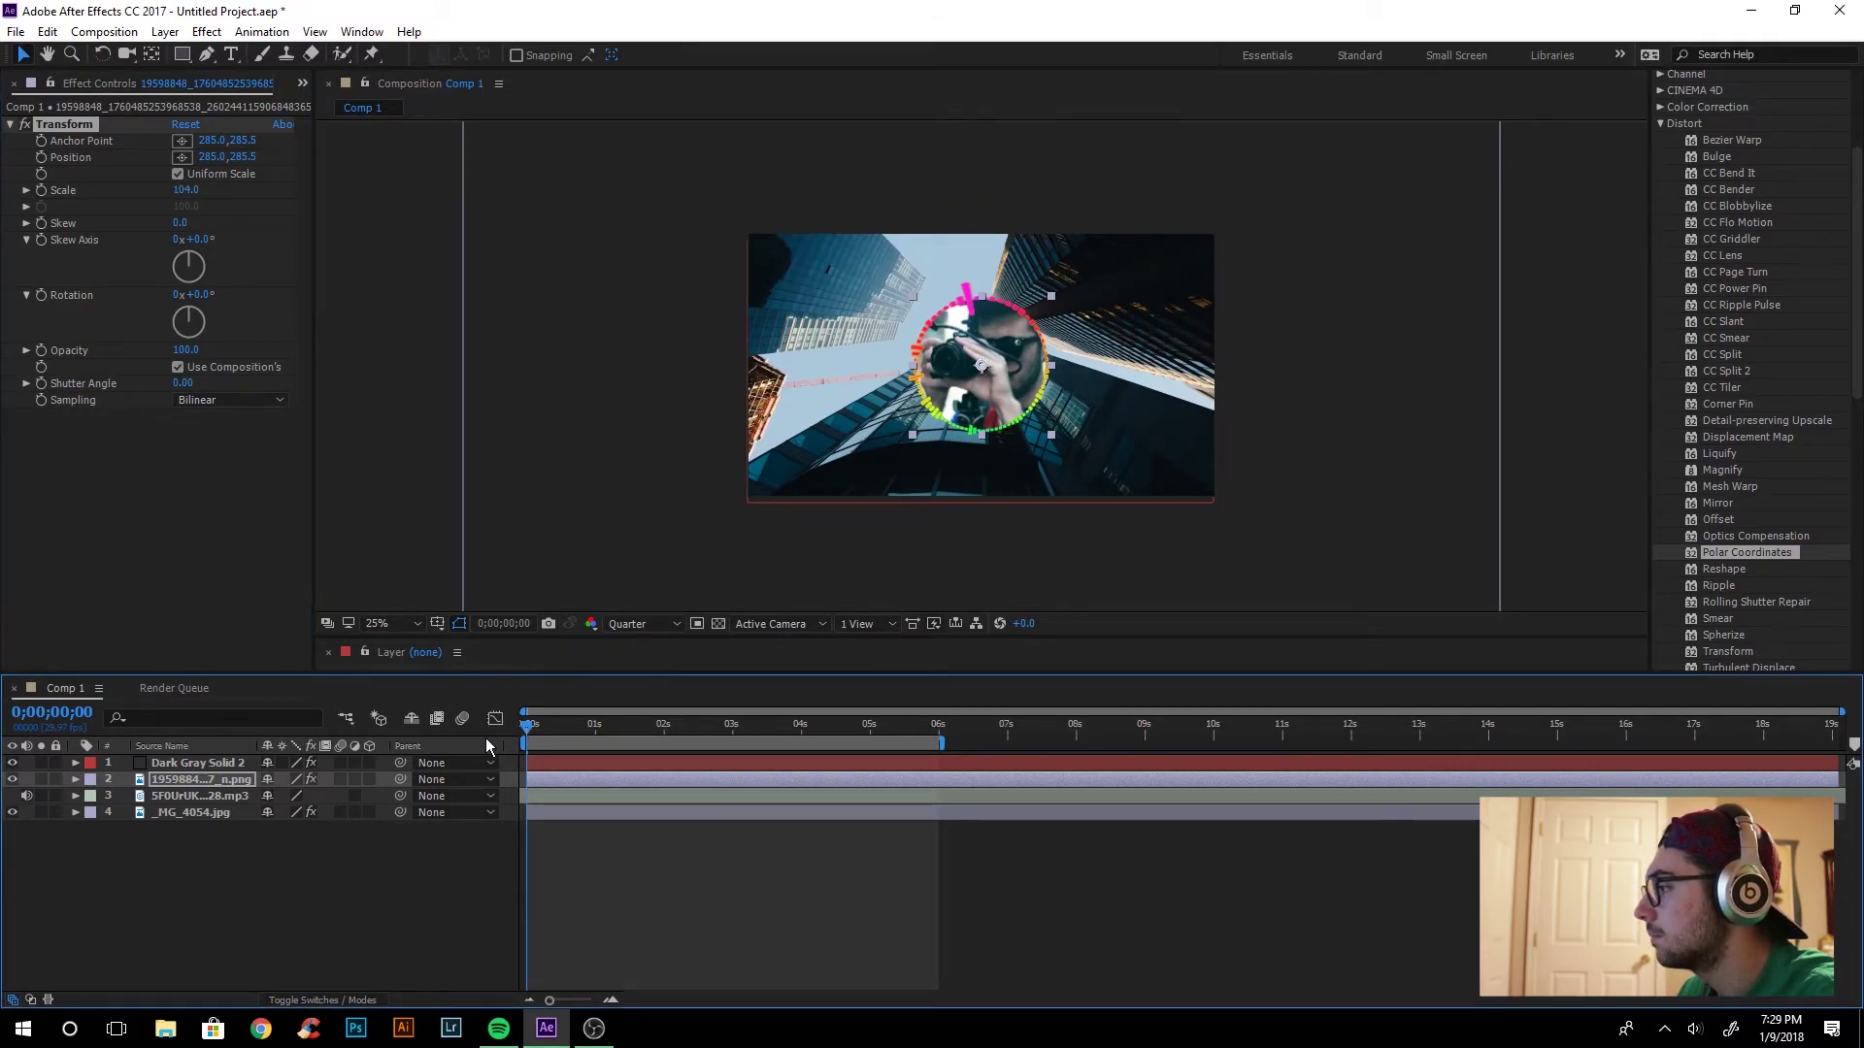
key(space)
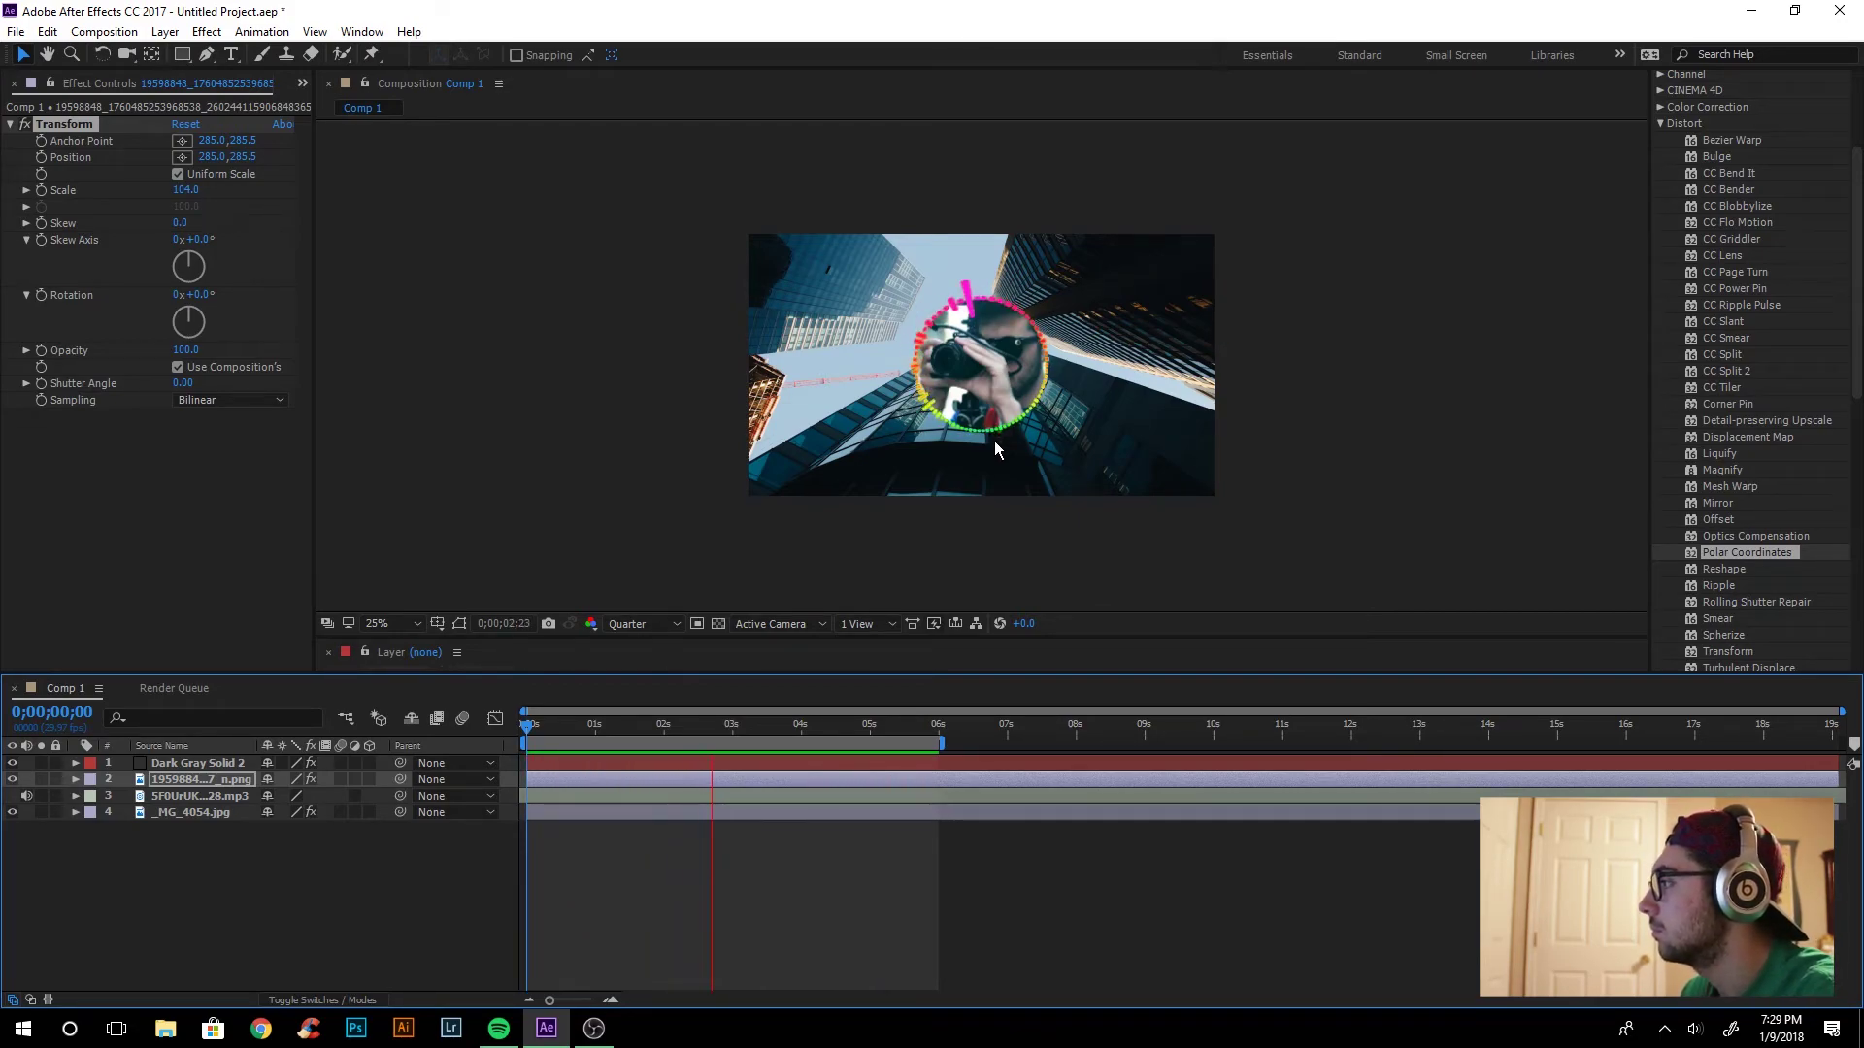
key(space)
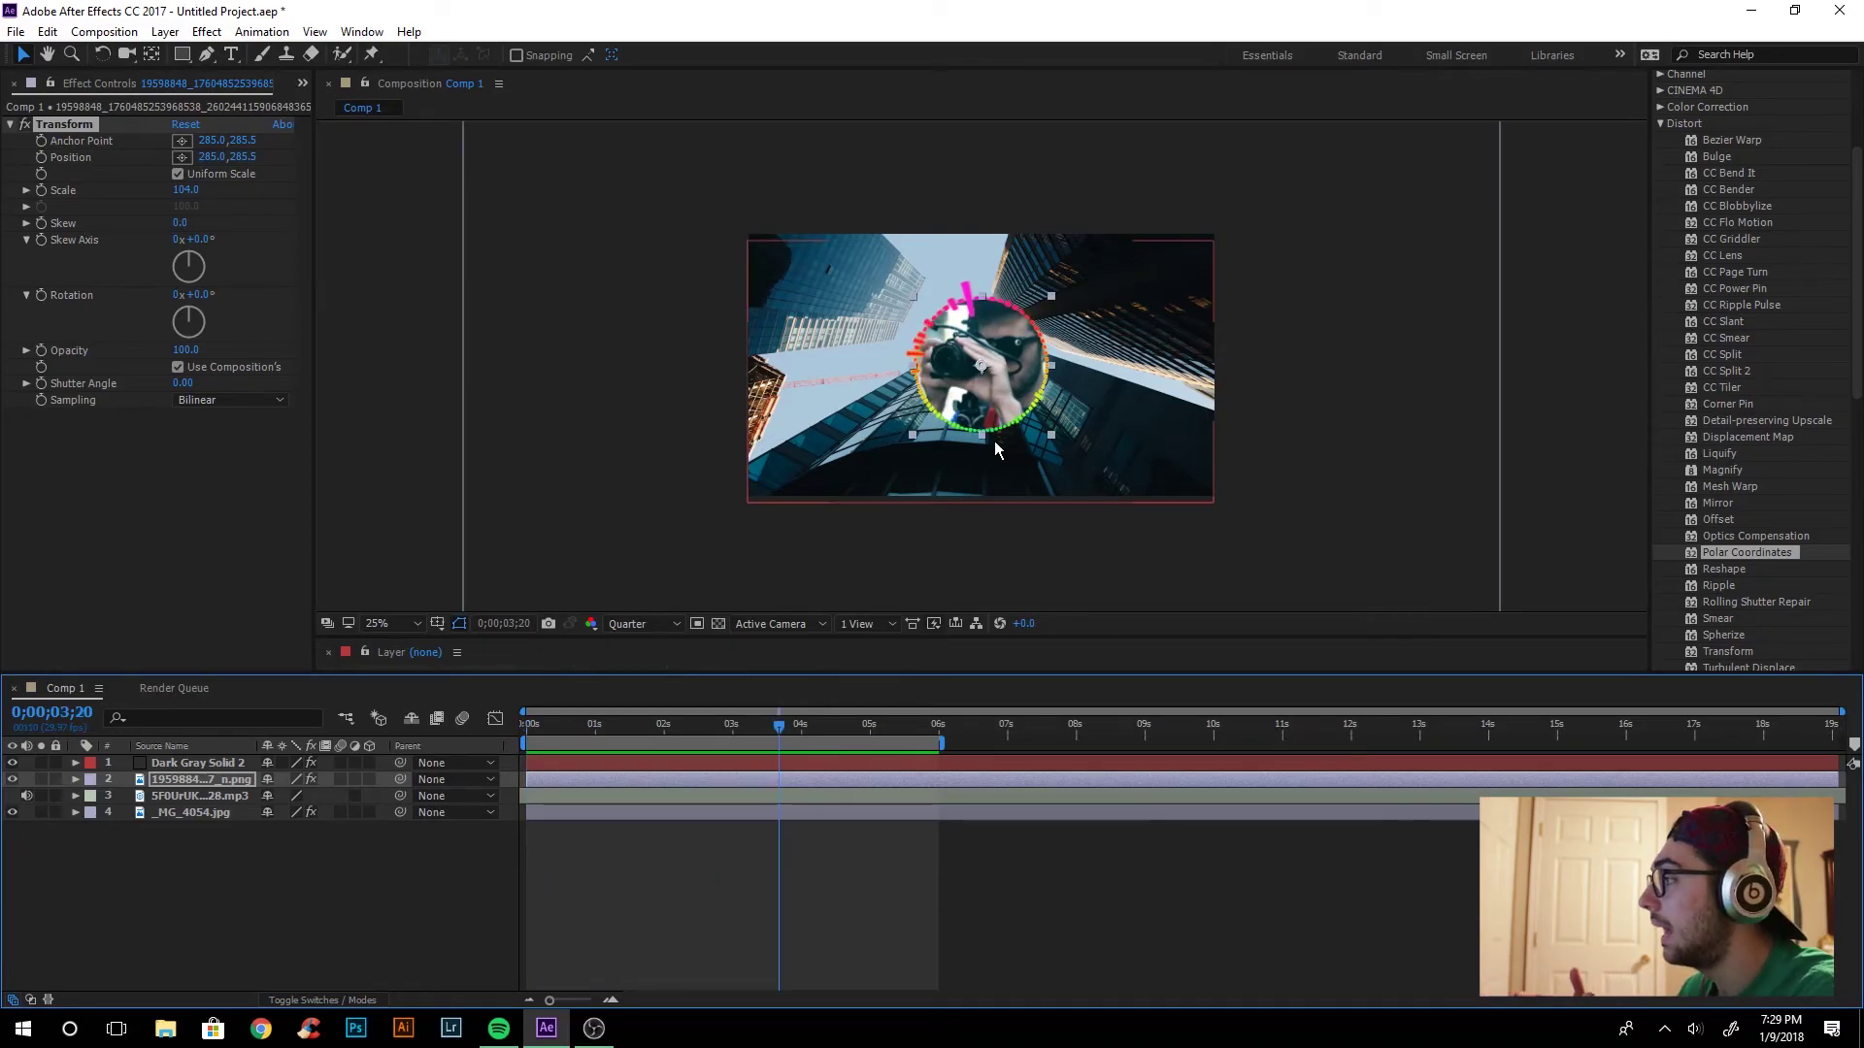